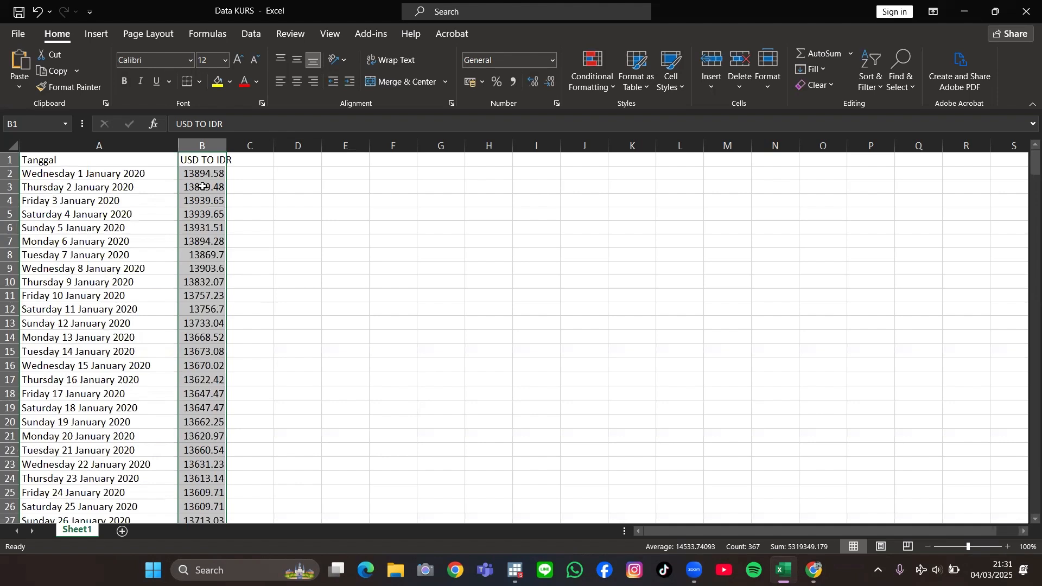
# Step: Copy the USD TO IDR column with its header, cells B1 through B367
pyautogui.click(234, 175)
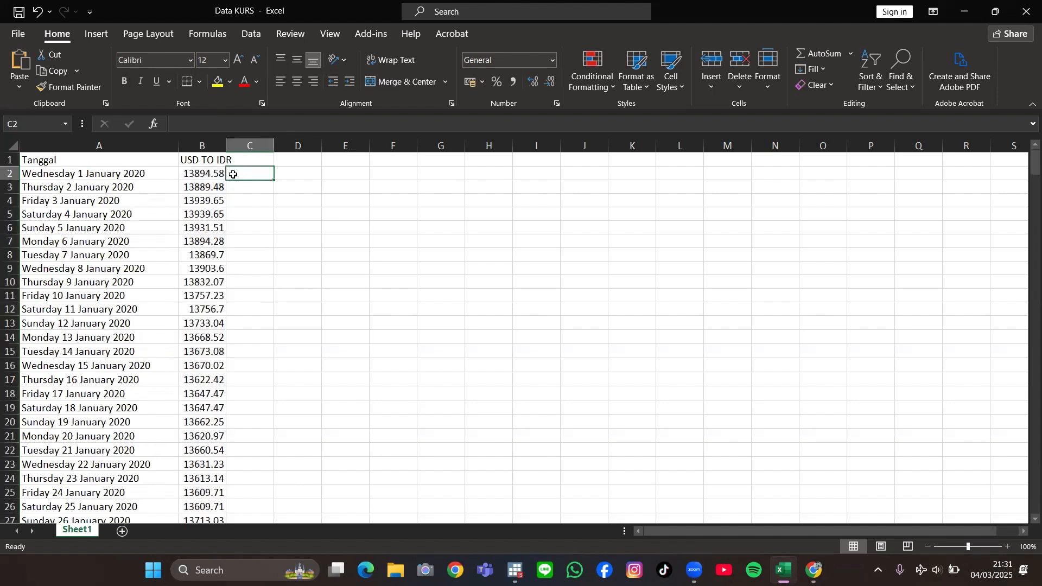
pyautogui.moveTo(201, 161); pyautogui.dragTo(210, 501)
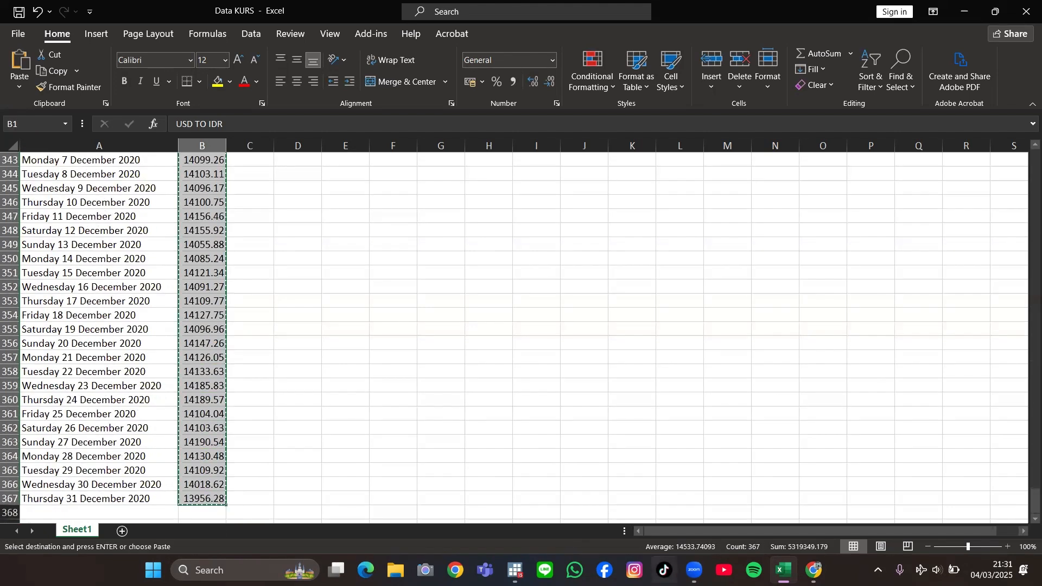
pyautogui.hotkey('ctrl', 'c')
# Step: Switch to Stata and paste the copied column into the empty Data Editor, treating the first row as variable names
pyautogui.moveTo(515, 571)
pyautogui.click(525, 518)
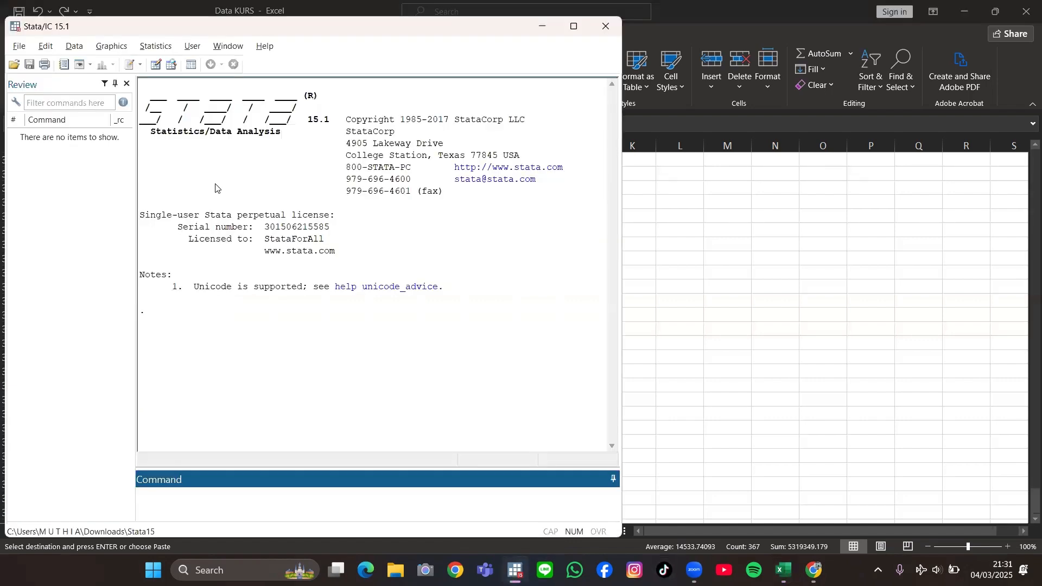
pyautogui.click(153, 66)
pyautogui.rightClick(547, 143)
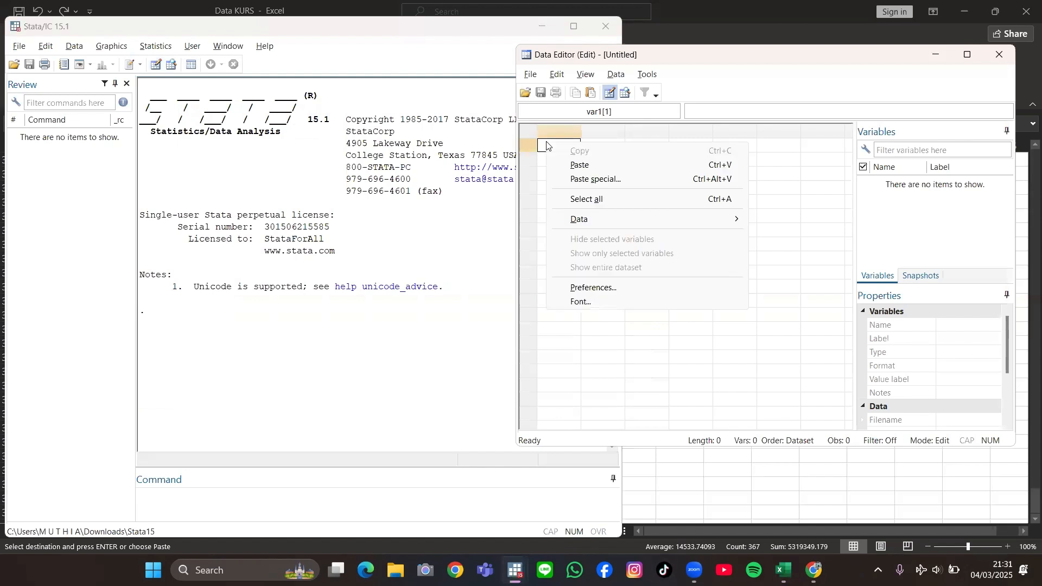
pyautogui.click(574, 166)
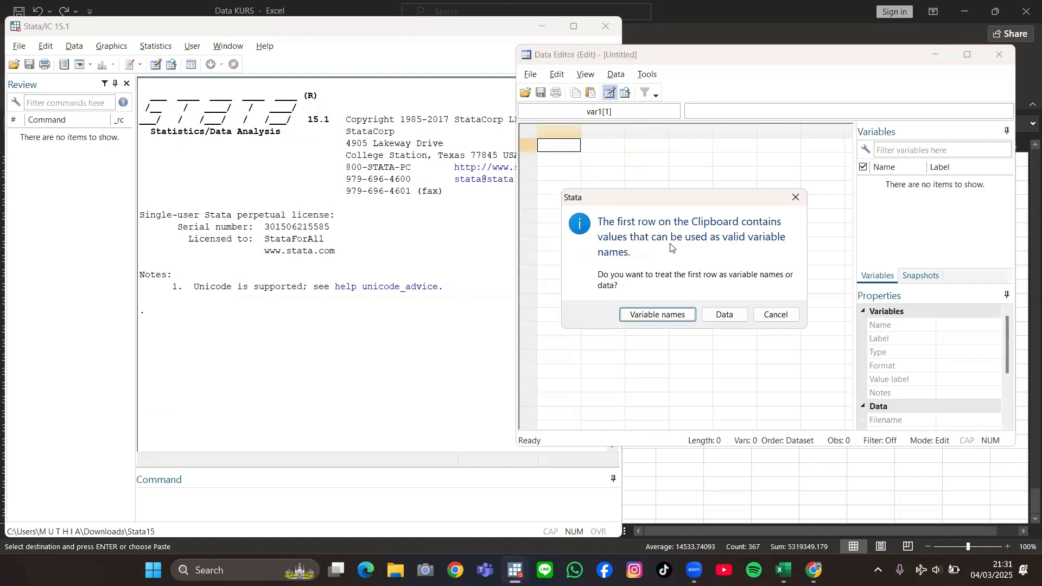
pyautogui.click(652, 313)
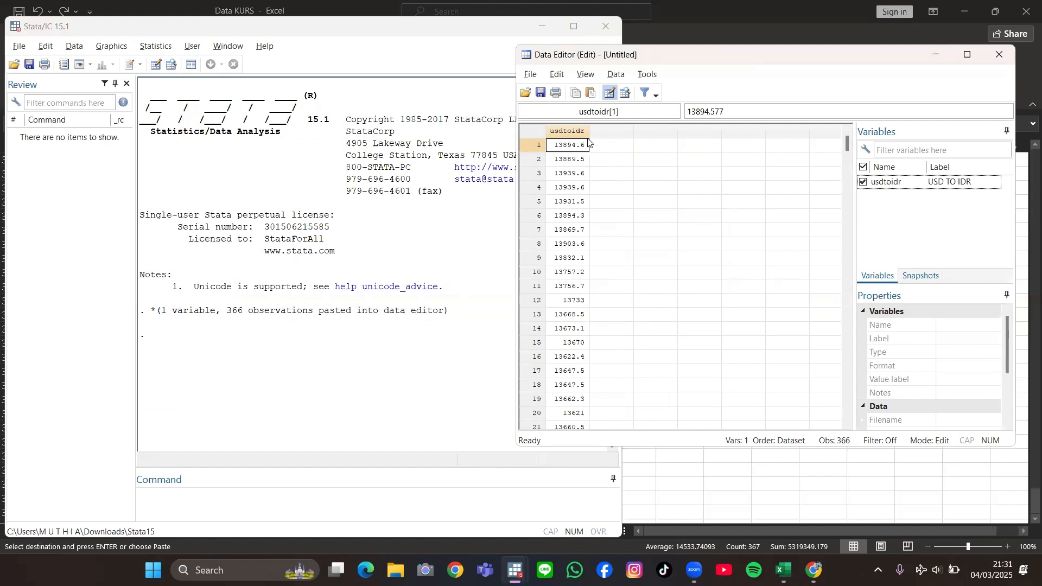
# Step: Rename the pasted USD TO IDR variable to kurs
pyautogui.click(949, 185)
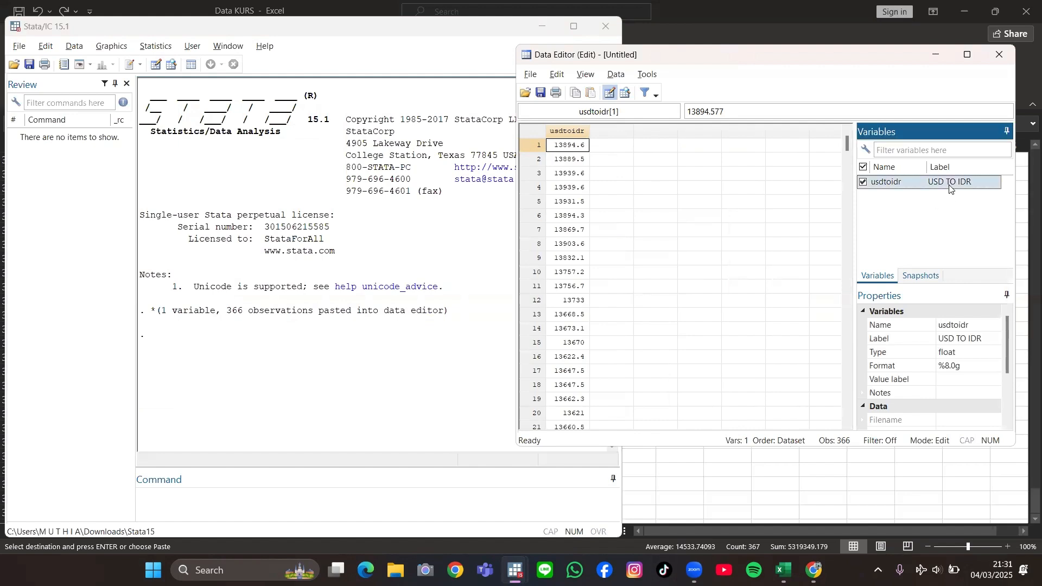
pyautogui.click(972, 326)
pyautogui.click(955, 326)
pyautogui.write('kurs')
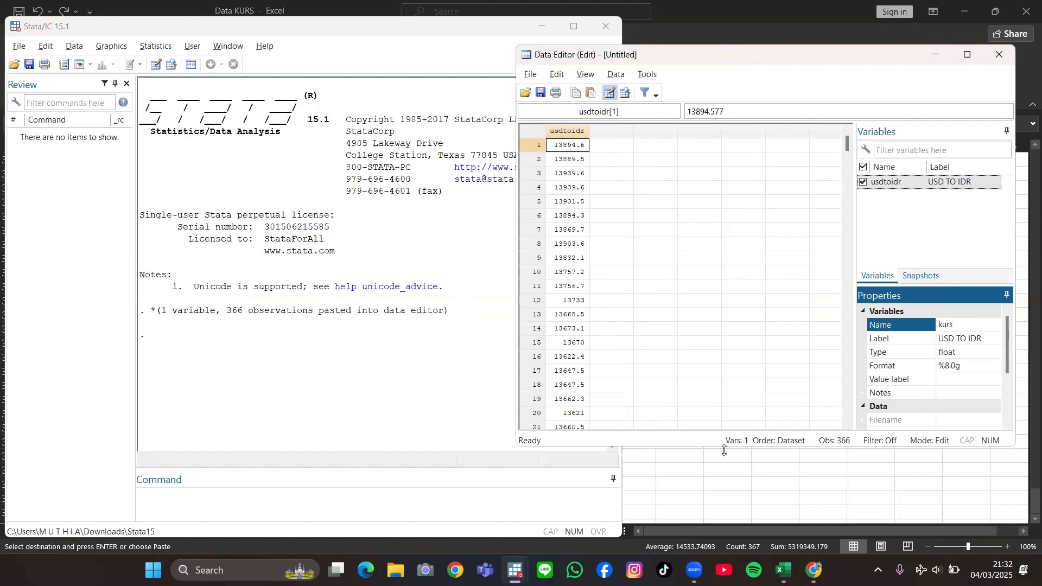
pyautogui.click(371, 503)
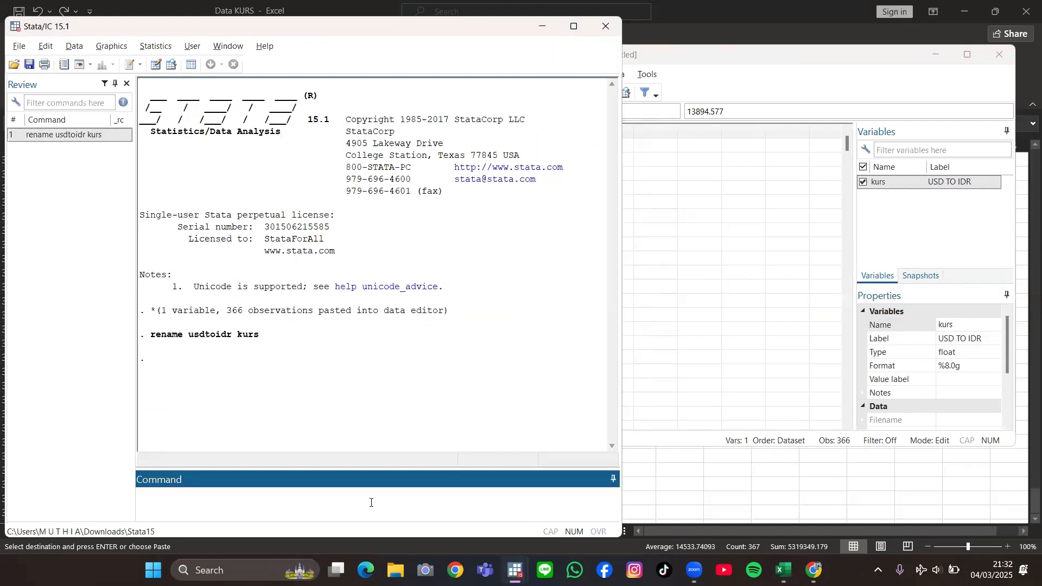
# Step: Generate the observation index variable t with gen t = _n and view it in the Data Editor
pyautogui.write('gen t = _n')
pyautogui.press('Return')
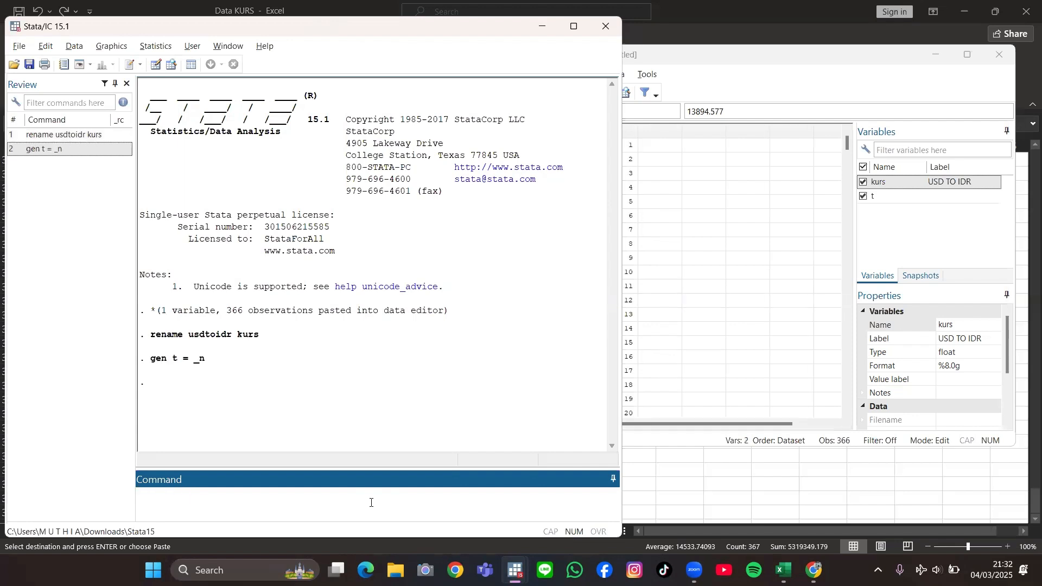
pyautogui.click(658, 428)
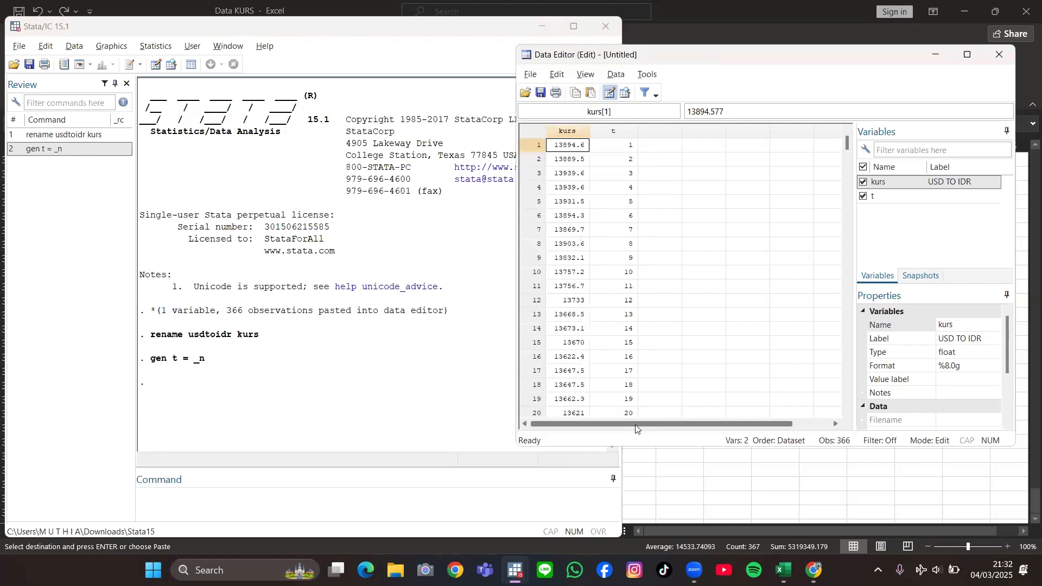
# Step: Generate the daily date variable newt with gen newt = td(1jan2020) + t - 1
pyautogui.click(185, 509)
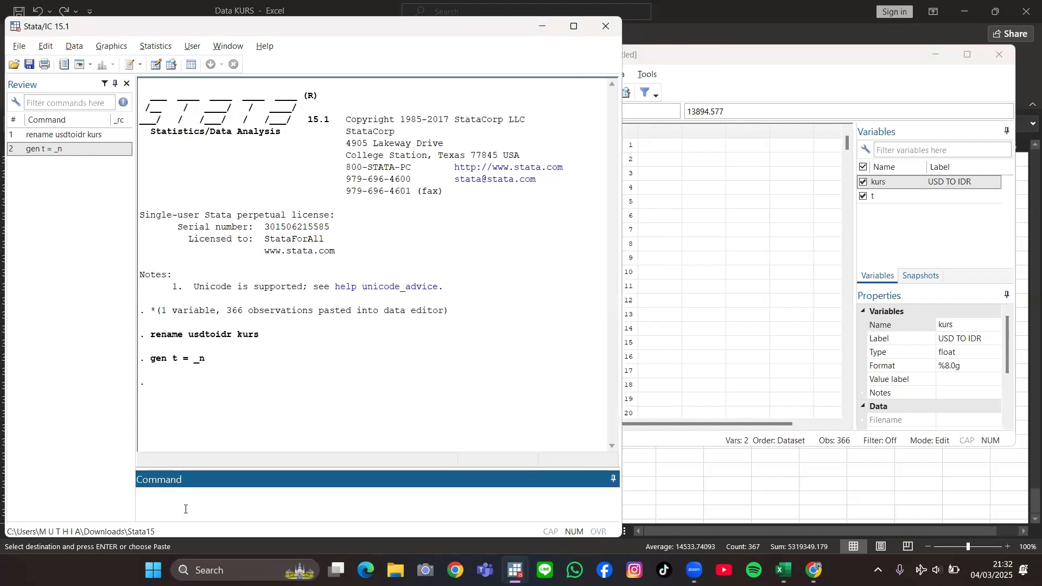
pyautogui.write('gen net')
pyautogui.press('BackSpace')
pyautogui.write('wt = td(1jan2020) + t - 1')
pyautogui.press('Return')
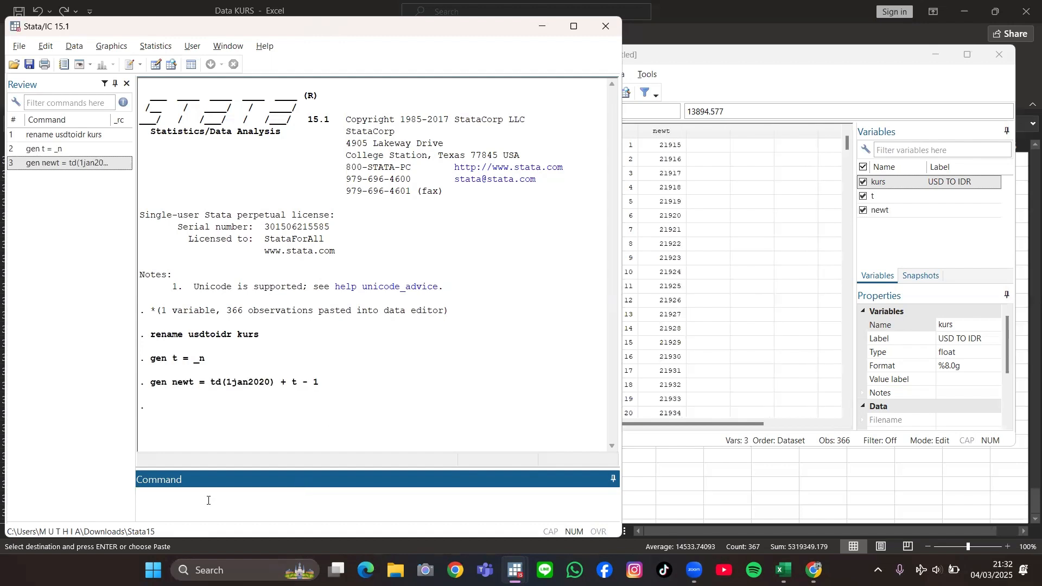
# Step: Apply the %td daily date format to newt and check its first and last dates in the Data Editor
pyautogui.write('format')
pyautogui.write('%td newt')
pyautogui.press('Return')
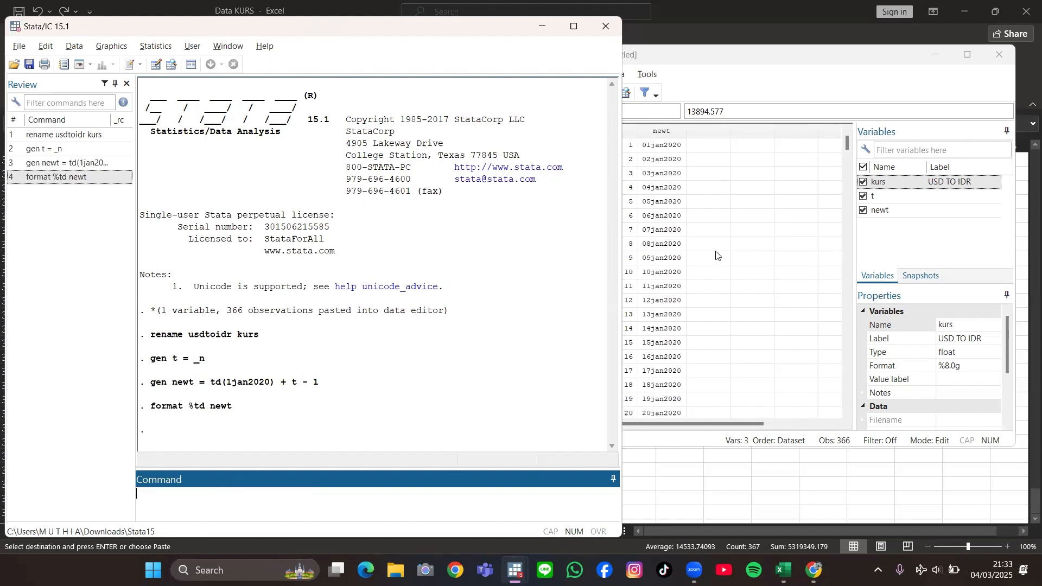
pyautogui.click(698, 245)
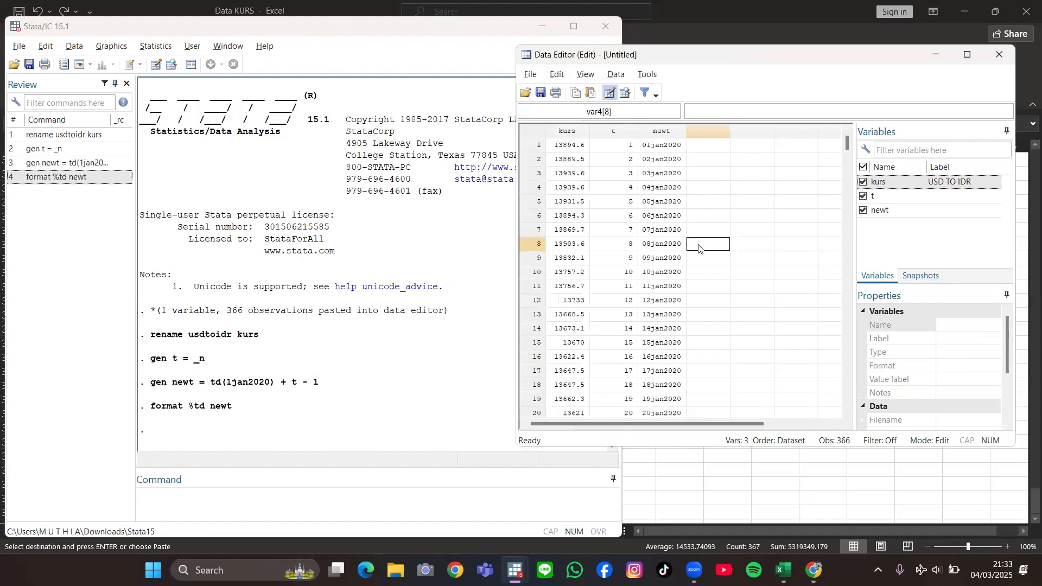
pyautogui.click(660, 147)
pyautogui.moveTo(847, 144); pyautogui.dragTo(847, 389)
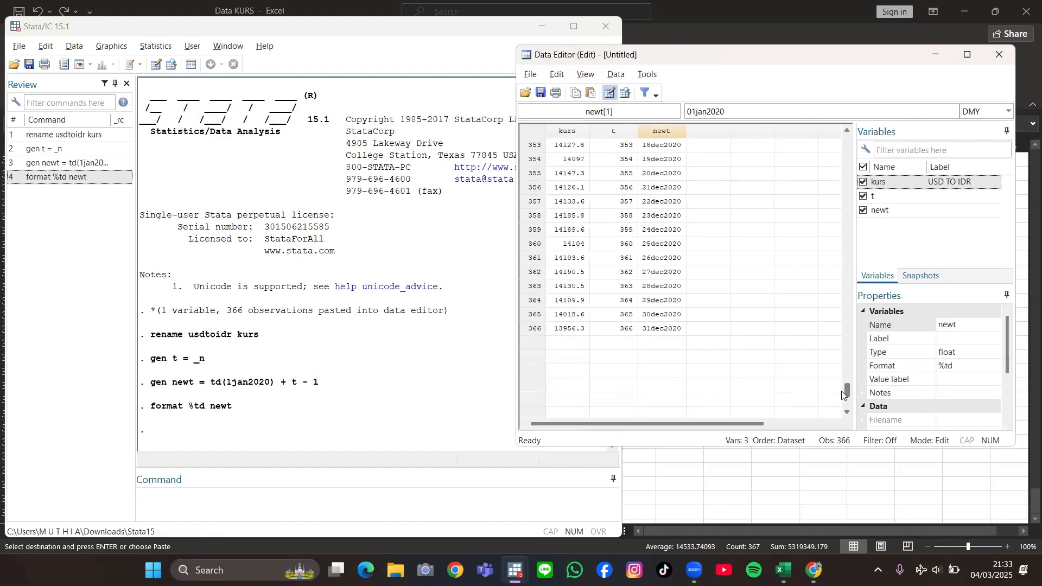
# Step: Declare the dataset as a time series with newt as the time variable using tsset
pyautogui.click(282, 504)
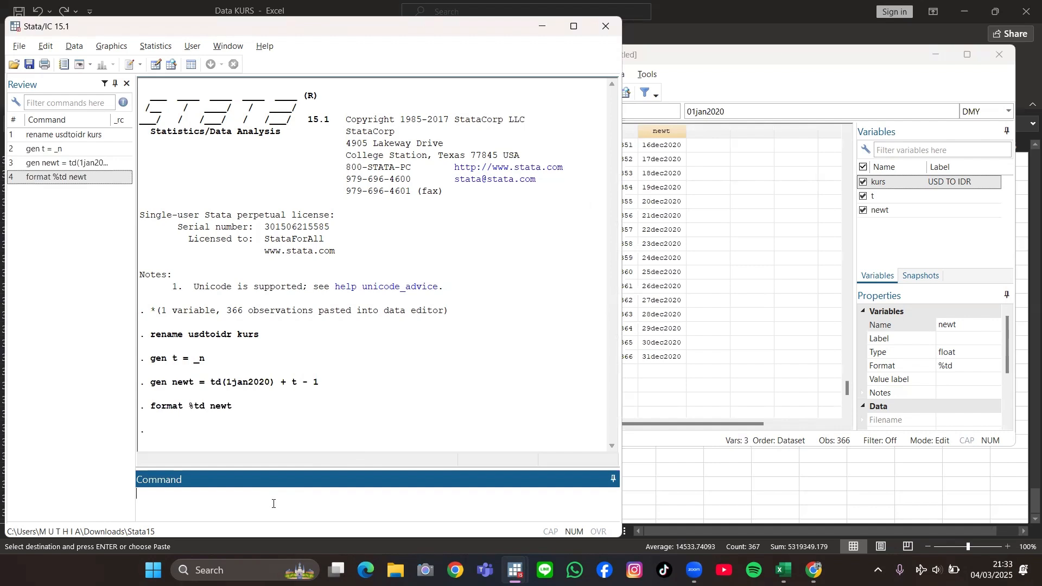
pyautogui.write('tsset newt')
pyautogui.press('Return')
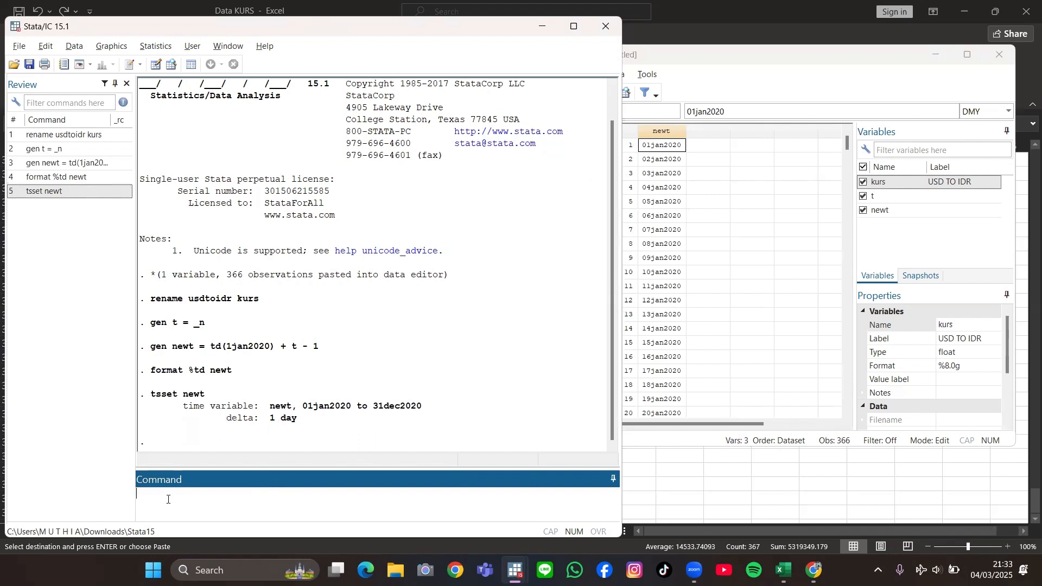
# Step: Plot the kurs time series with twoway (tsline kurs), then minimize the graph window
pyautogui.write('twoway (tsline kurs')
pyautogui.press('Return')
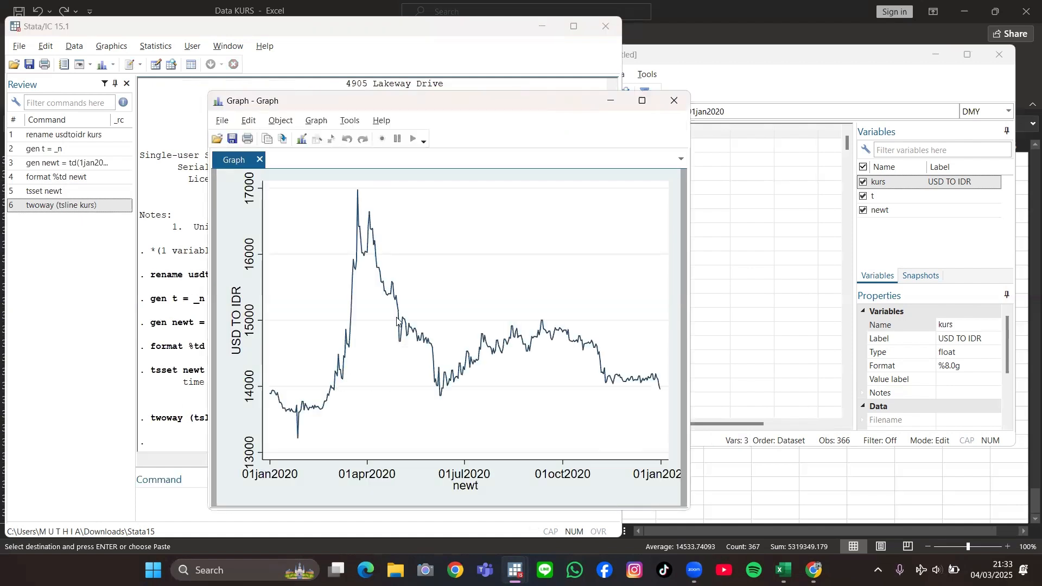
pyautogui.click(611, 104)
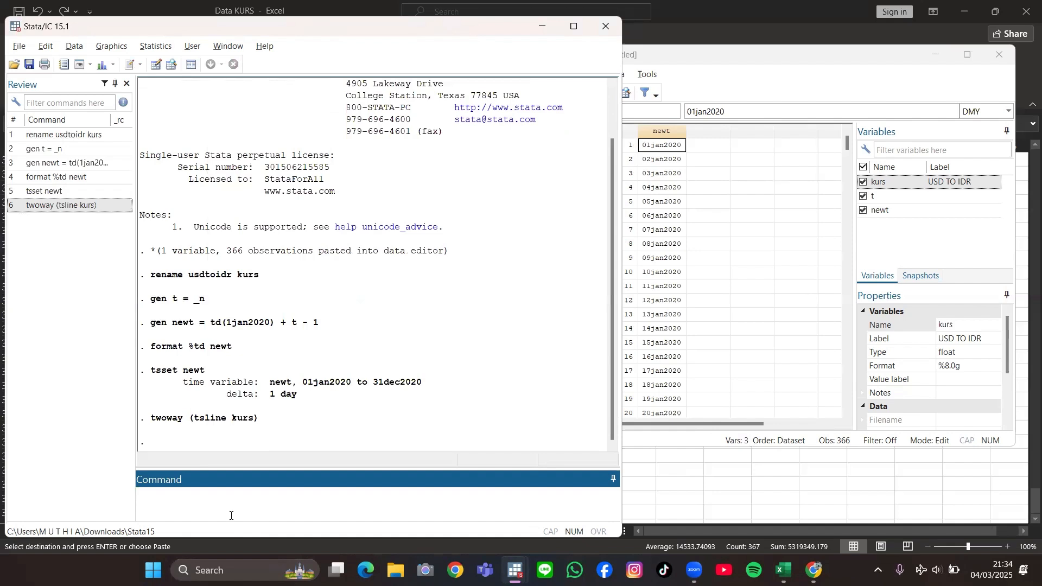
# Step: Run the Dickey-Fuller unit root test on kurs with dfuller kurs
pyautogui.write('dfuller kurs')
pyautogui.press('Return')
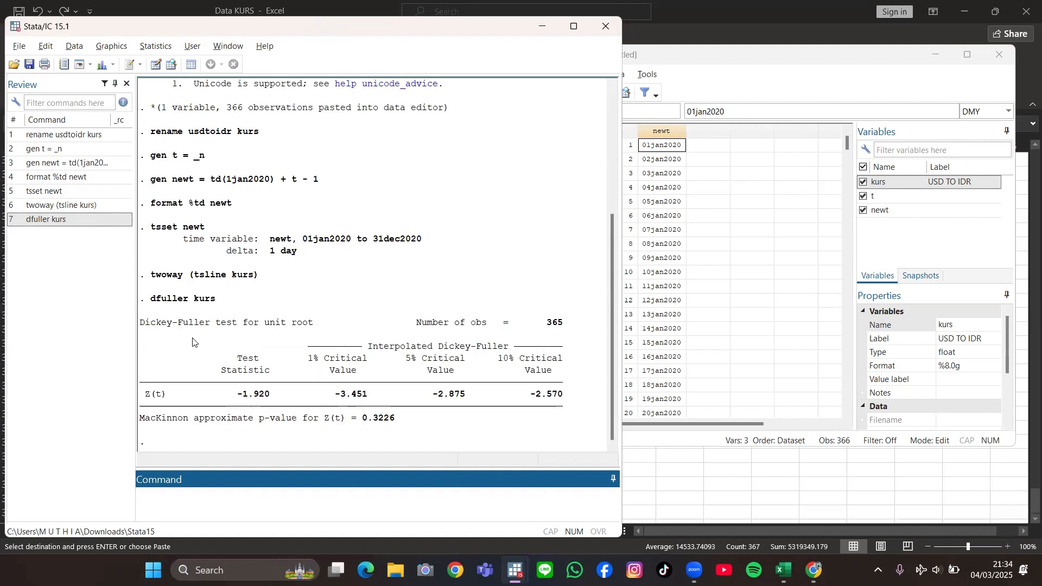
# Step: Reuse the dfuller command to run the Dickey-Fuller test on the first difference, D.kurs
pyautogui.click(62, 220)
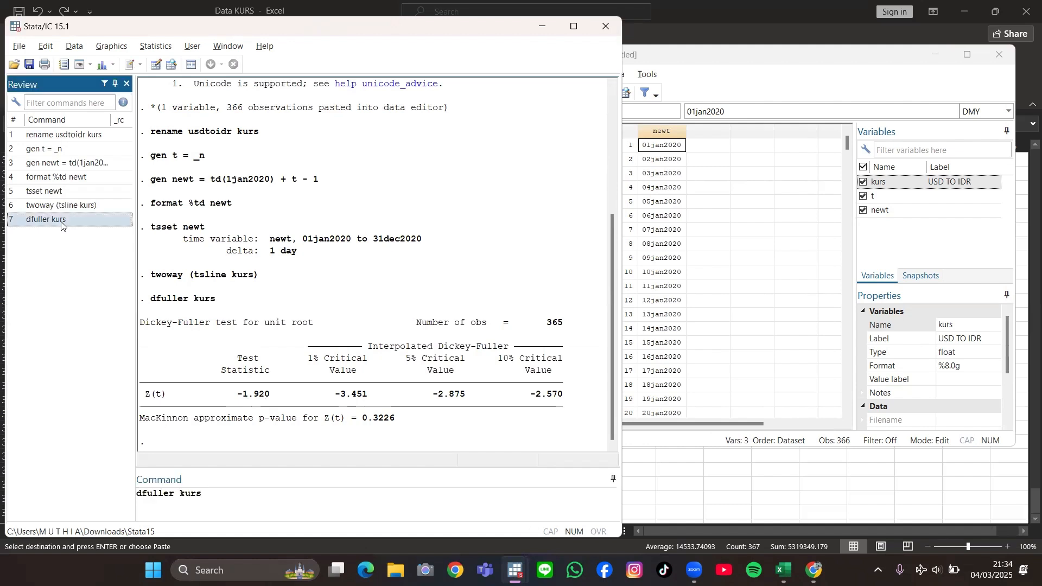
pyautogui.click(176, 500)
pyautogui.tripleClick(176, 500)
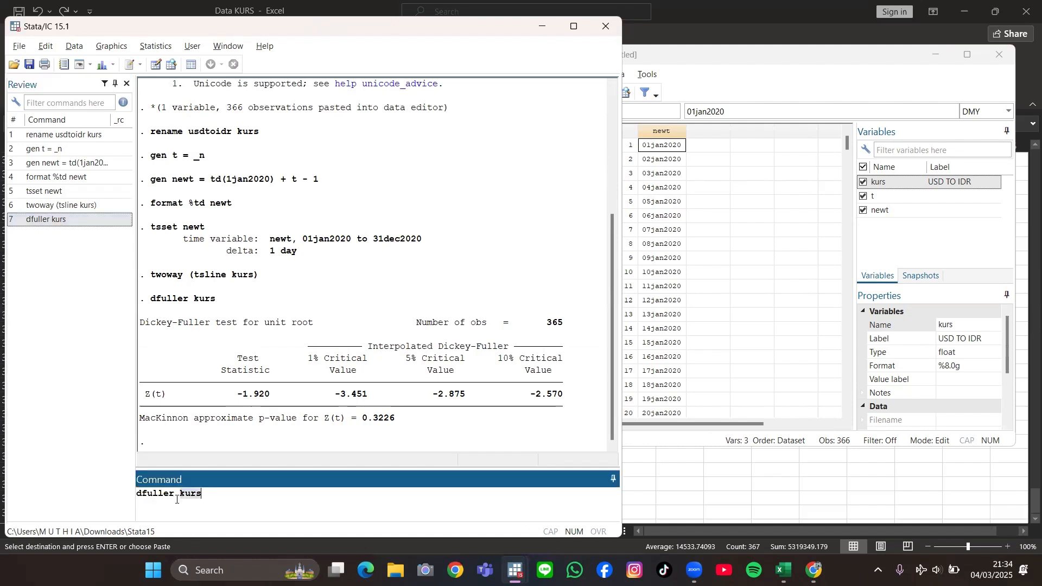
pyautogui.click(179, 494)
pyautogui.press('capslock')
pyautogui.write('D.')
pyautogui.press('capslock')
pyautogui.press('Return')
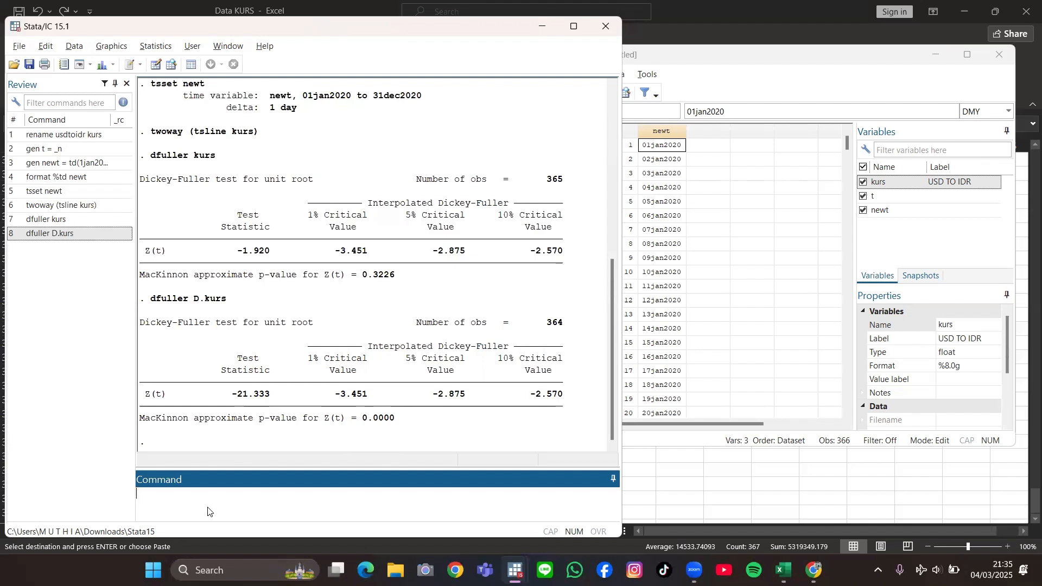
# Step: Plot the autocorrelations of the differenced series with ac D.kurs and minimize the graph window
pyautogui.write('ac D.kurs')
pyautogui.press('Return')
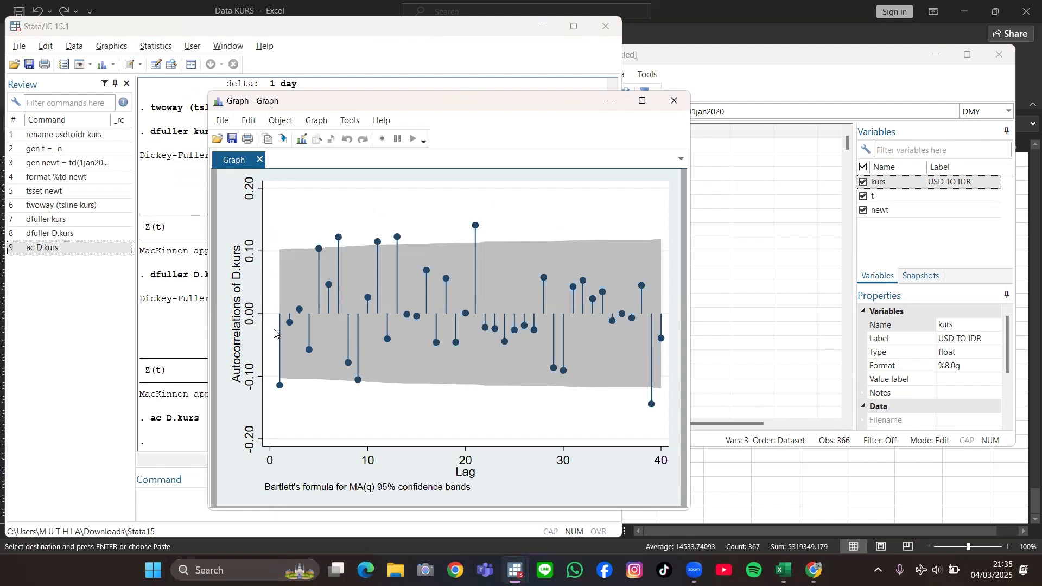
pyautogui.click(612, 104)
# Step: Plot the partial autocorrelations of the differenced series with pac D.kurs and minimize the graph window
pyautogui.click(307, 506)
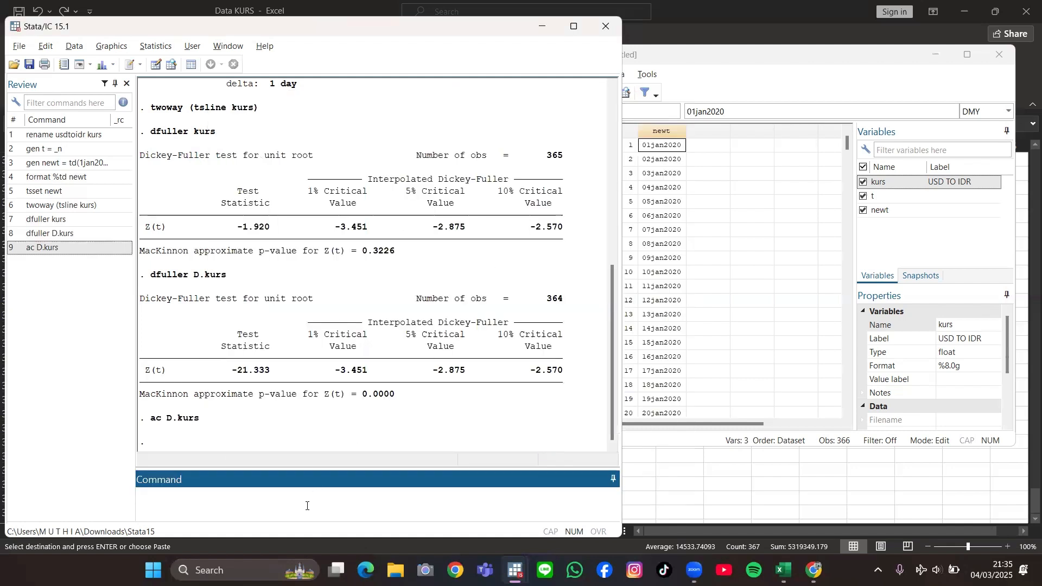
pyautogui.write('pac D.kurs')
pyautogui.press('Return')
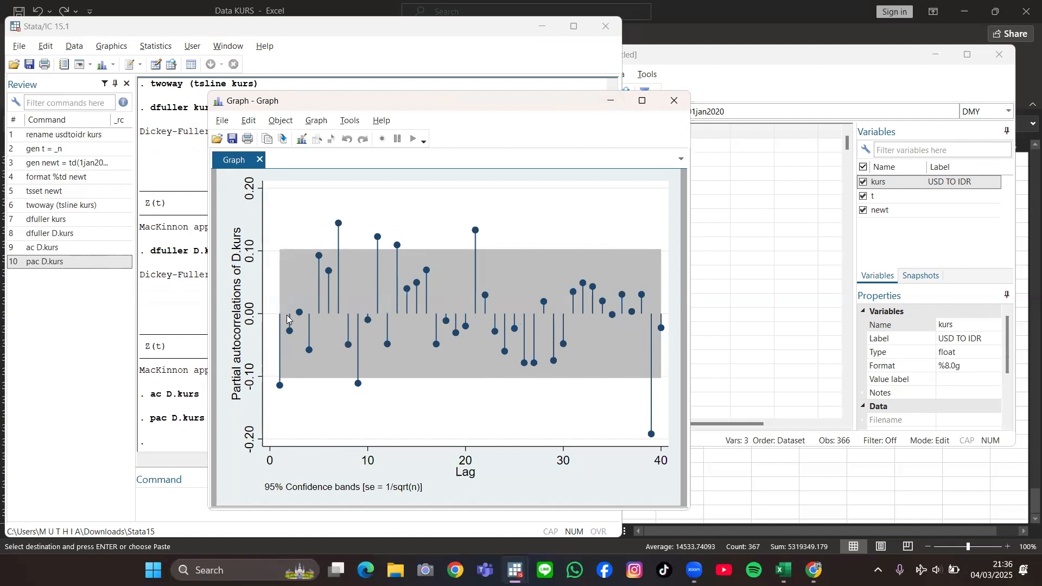
pyautogui.click(609, 99)
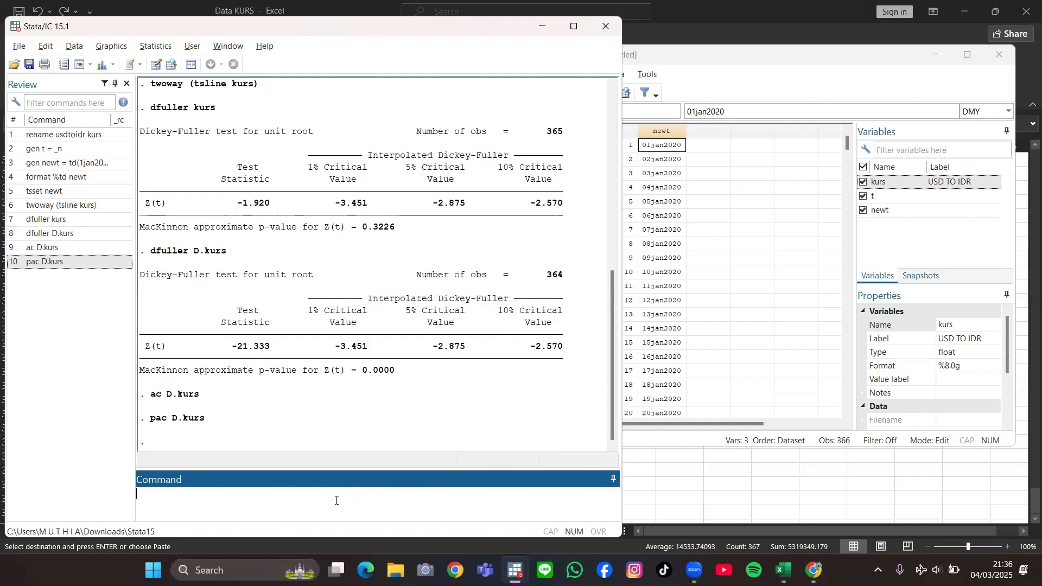
# Step: Estimate an ARIMA(1,1,0) model of kurs without the iteration log using arima kurs, arima(1,1,0) nolog
pyautogui.write('arima kurs, arima(1,1,0) nolog')
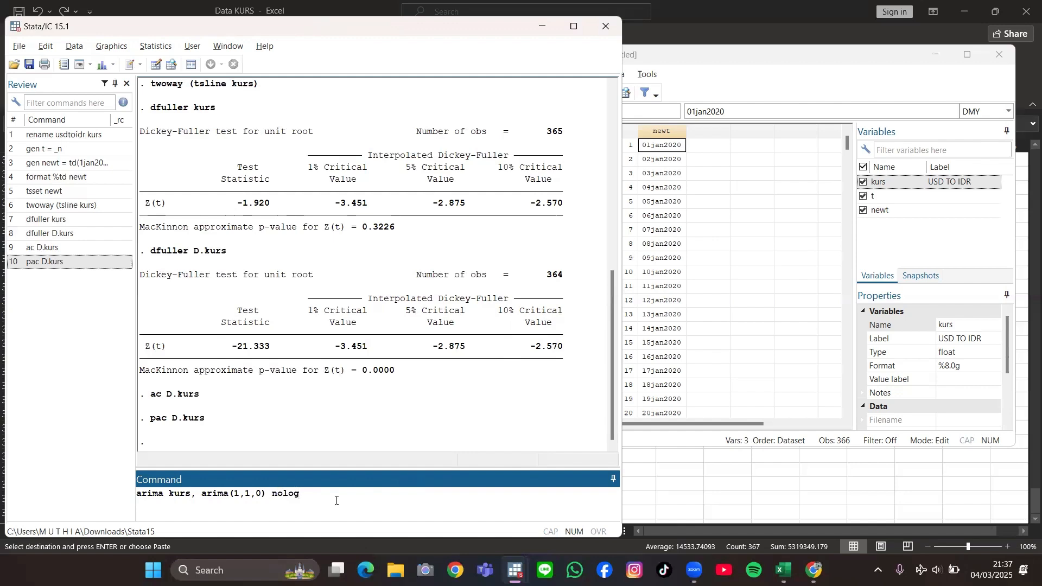
pyautogui.press('Return')
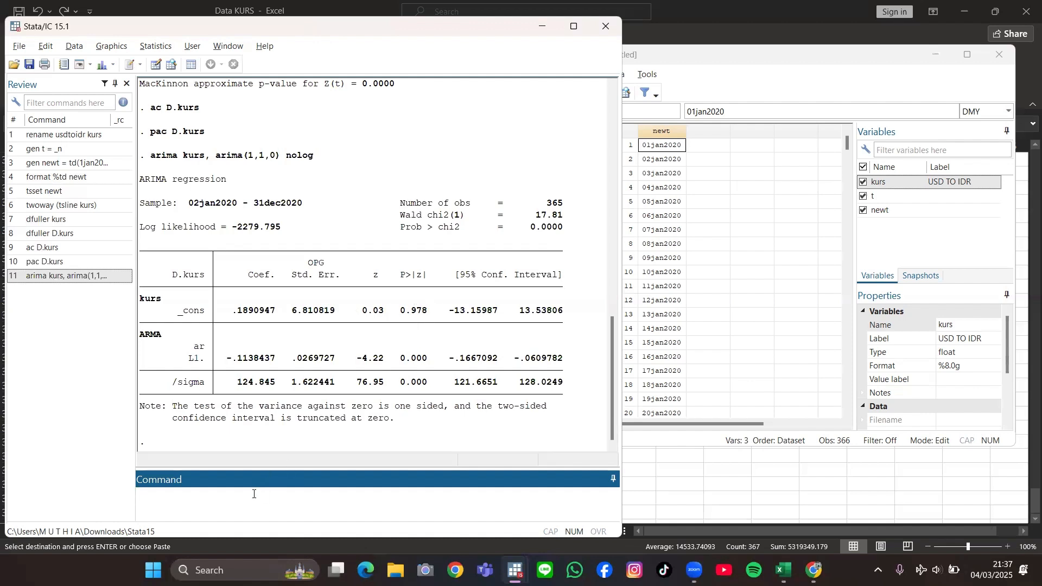
# Step: Compute the AIC and BIC of the ARIMA(1,1,0) model with estat ic
pyautogui.write('estat ic')
pyautogui.press('Return')
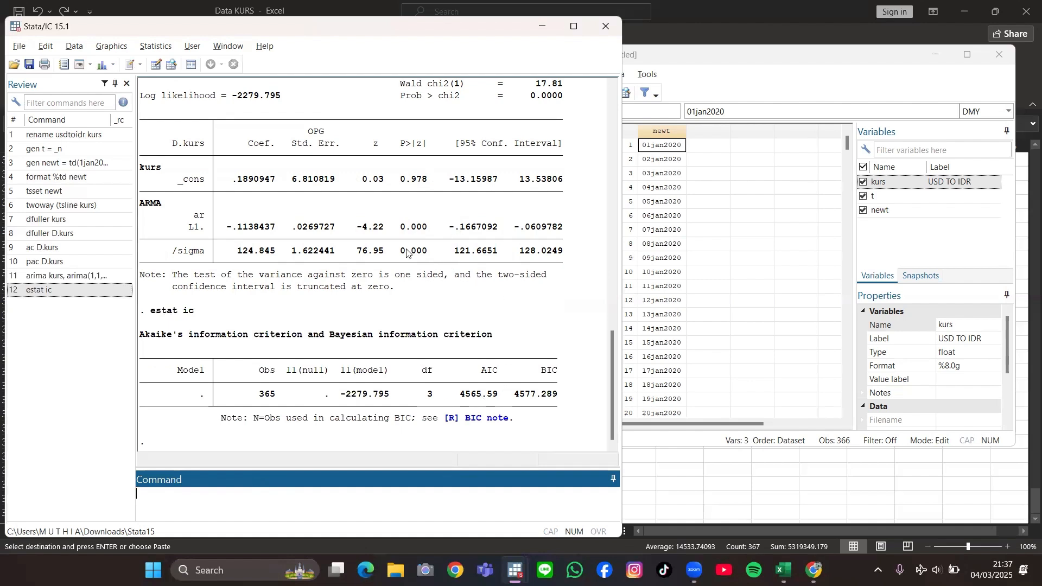
# Step: Reuse the ARIMA command with the order changed to (0,1,1) and estimate that model of kurs
pyautogui.click(107, 280)
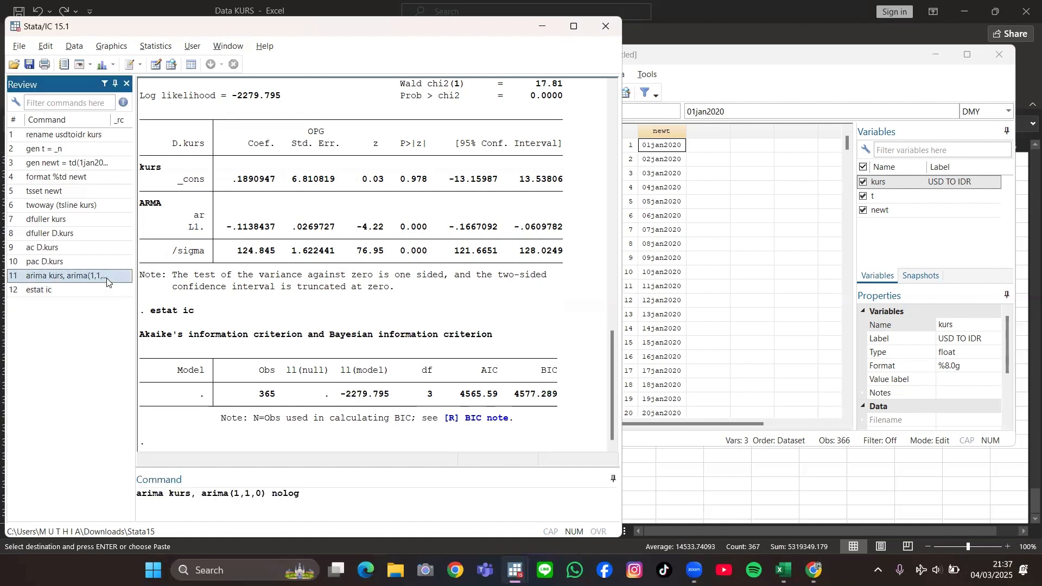
pyautogui.click(235, 494)
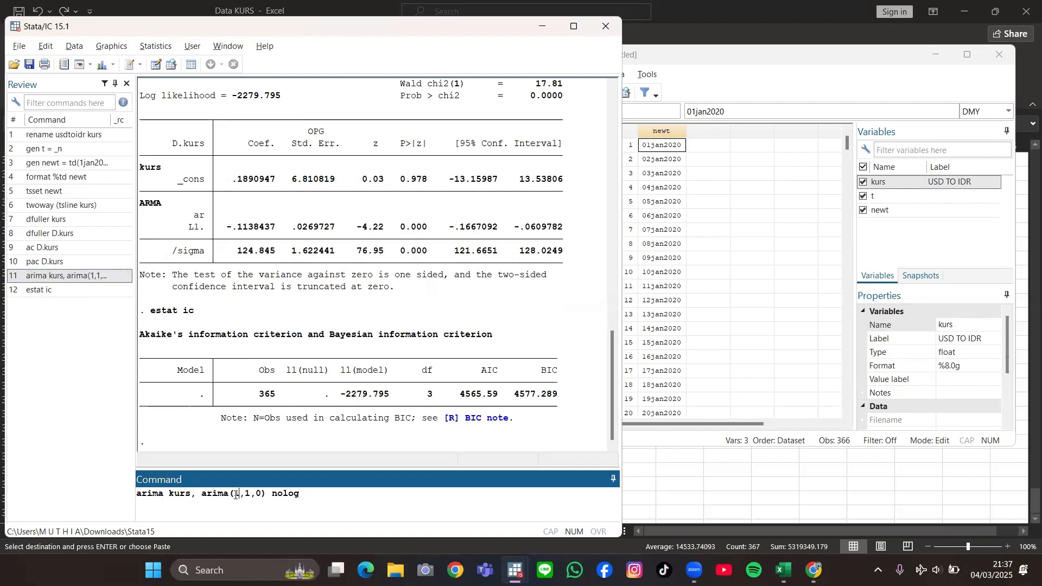
pyautogui.press('Delete')
pyautogui.write('0')
pyautogui.press('Right')
pyautogui.press('Right')
pyautogui.press('Right')
pyautogui.press('Delete')
pyautogui.write('1')
pyautogui.press('Return')
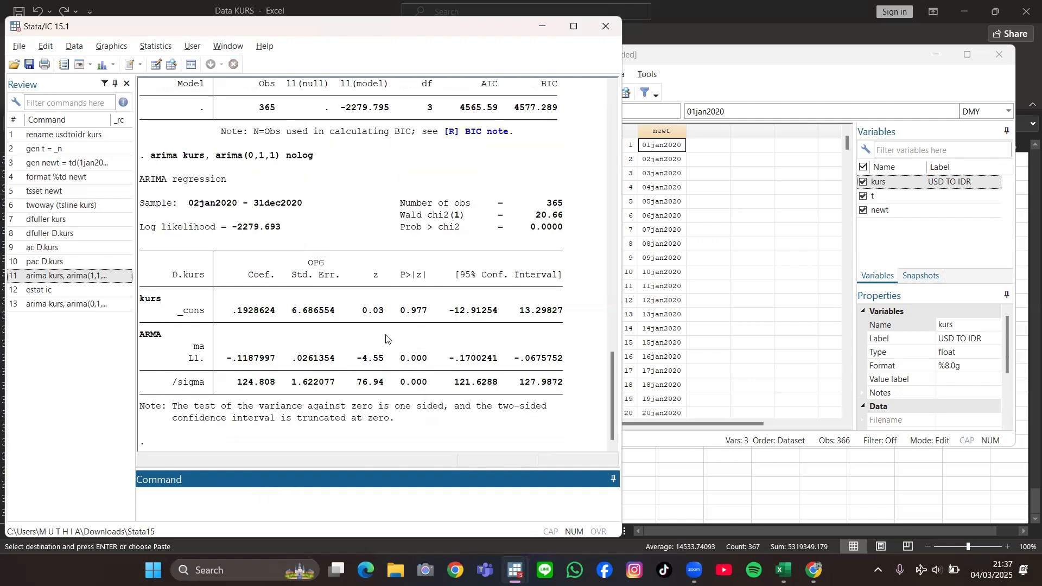
# Step: Compute the AIC and BIC of the ARIMA(0,1,1) model with estat ic and compare them with the ARIMA(1,1,0) results
pyautogui.click(118, 293)
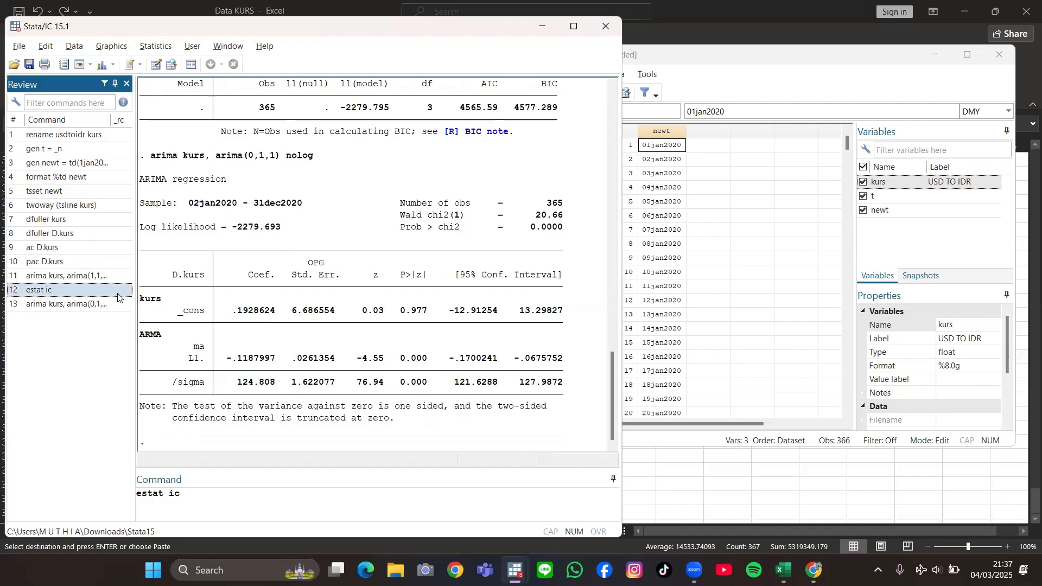
pyautogui.doubleClick(118, 293)
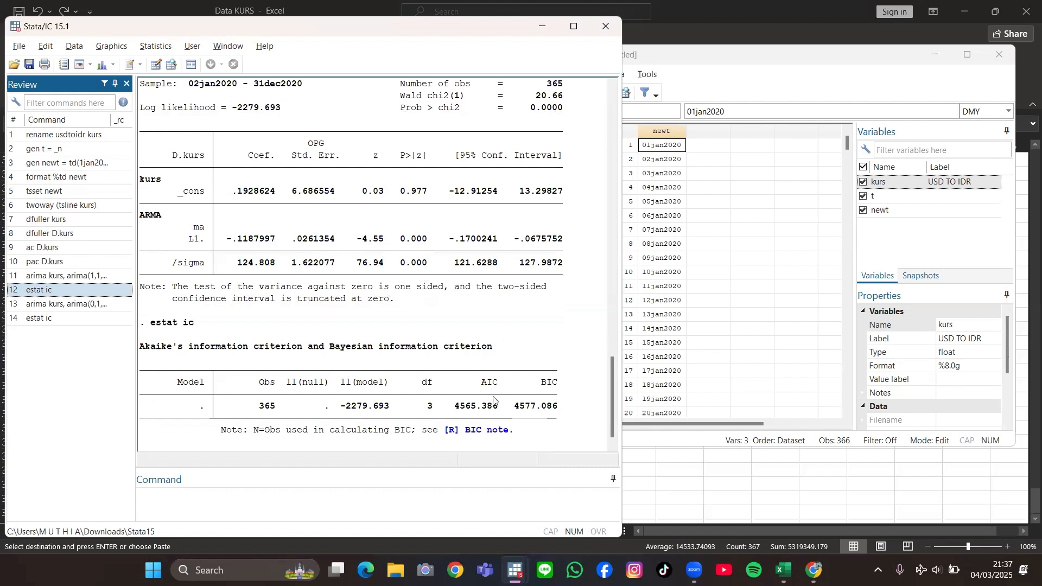
pyautogui.scroll(1, 494, 400)
pyautogui.scroll(6, 493, 389)
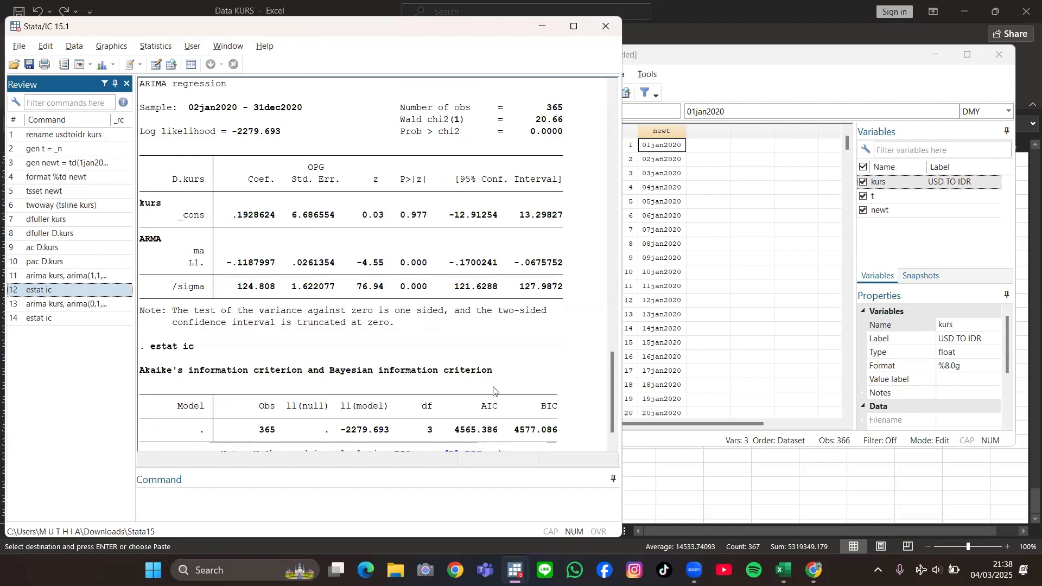
pyautogui.scroll(3, 494, 389)
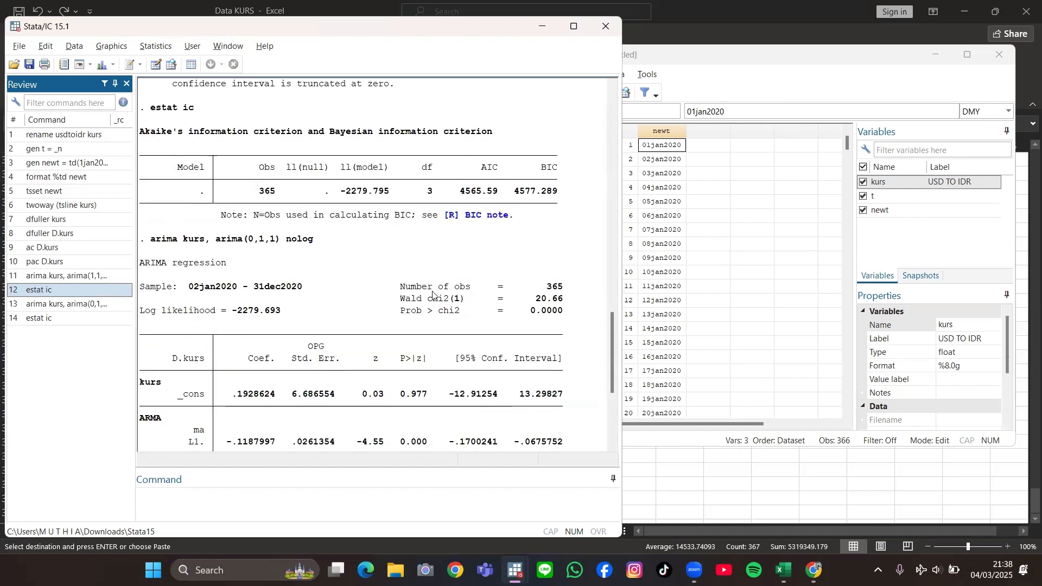
pyautogui.scroll(-3, 432, 295)
pyautogui.scroll(-4, 433, 294)
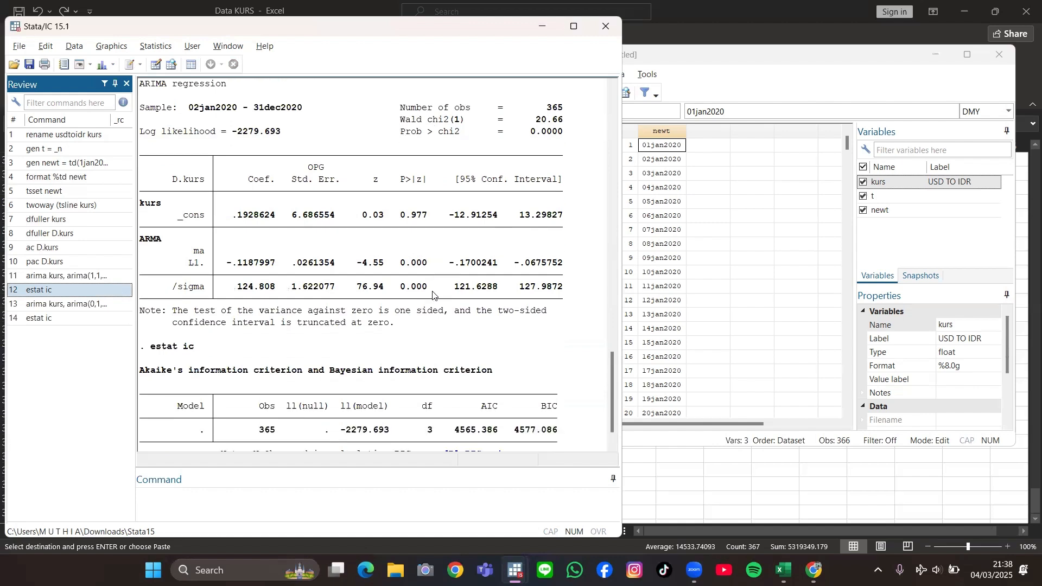
pyautogui.scroll(-1, 432, 295)
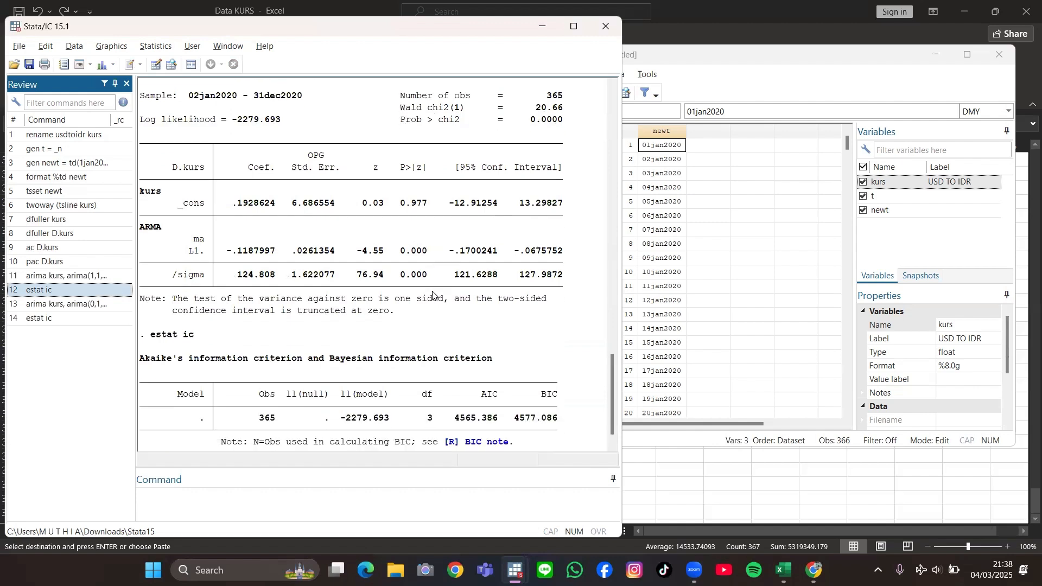
pyautogui.scroll(3, 432, 295)
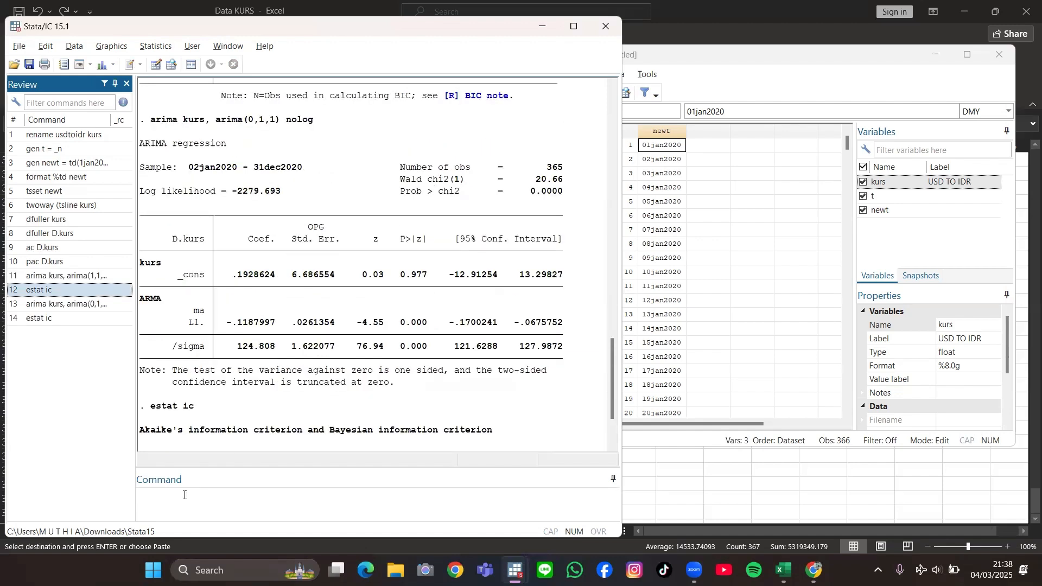
# Step: Reuse the ARIMA command with the order changed to (1,1,1) and estimate that model of kurs without the iteration log
pyautogui.click(231, 448)
pyautogui.scroll(-3, 189, 416)
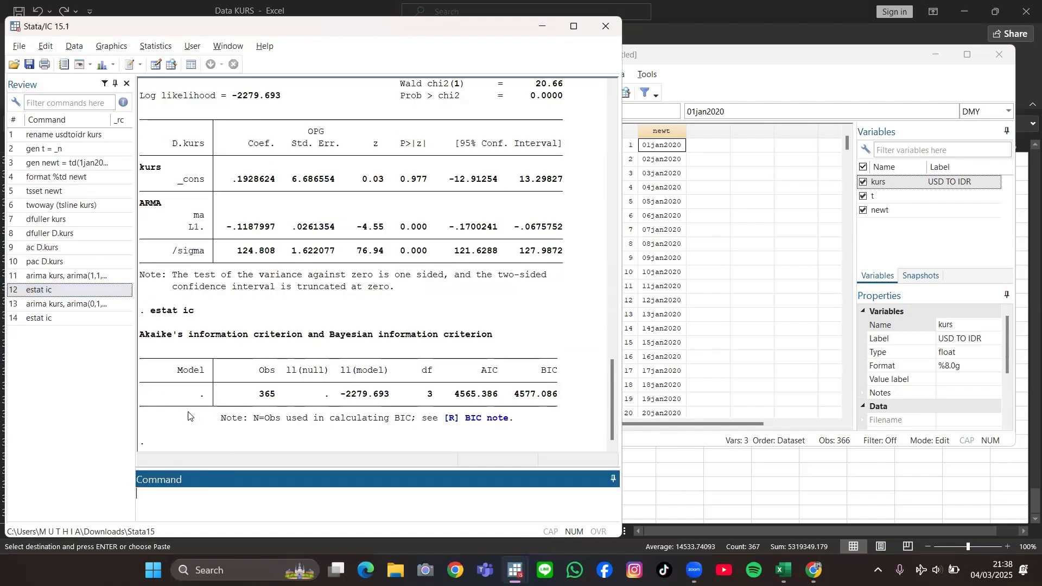
pyautogui.click(106, 304)
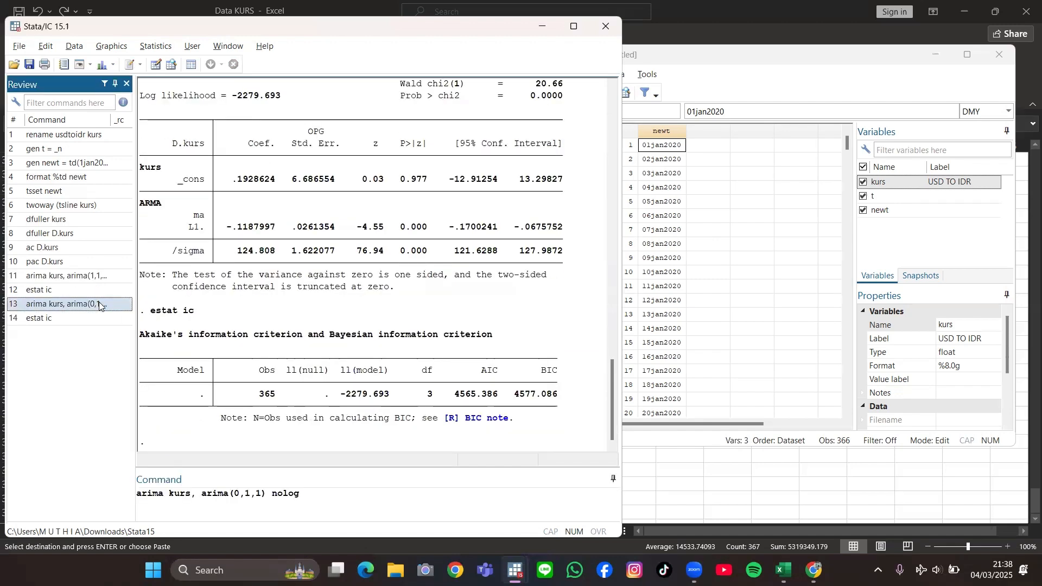
pyautogui.click(239, 494)
pyautogui.press('BackSpace')
pyautogui.write('1')
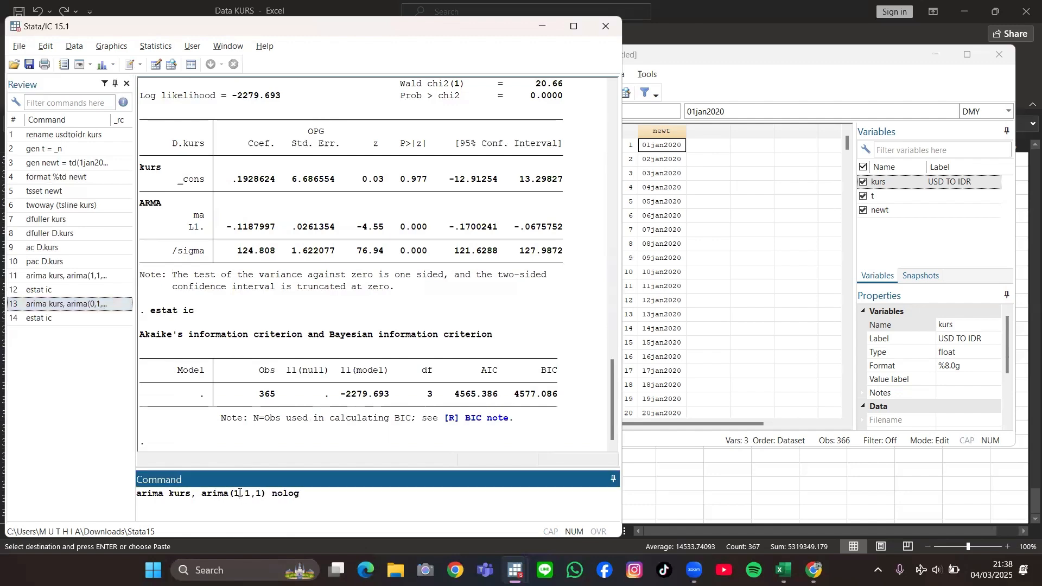
pyautogui.press('Return')
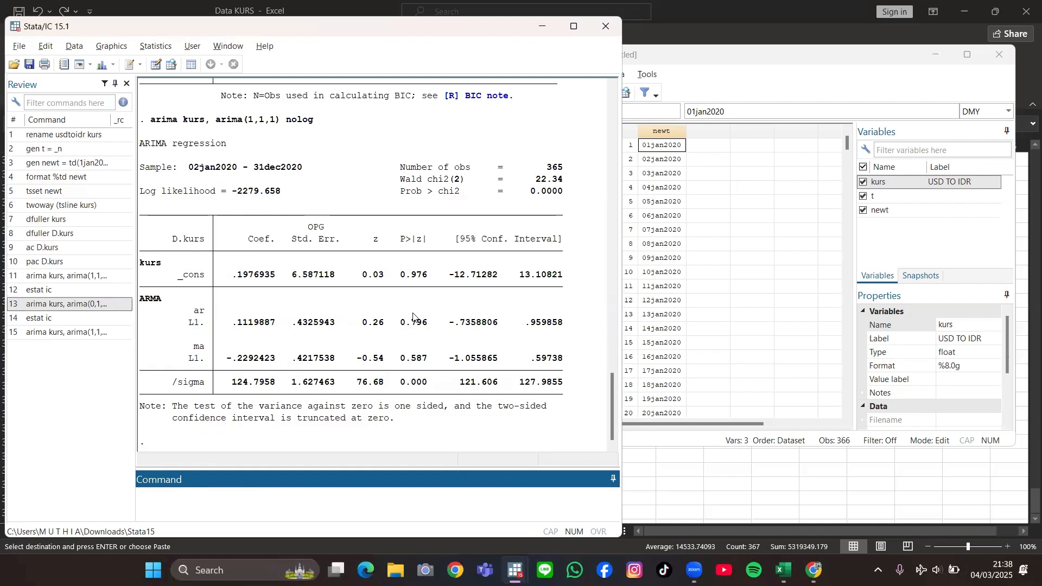
# Step: Re-estimate the ARIMA(0,1,1) model of kurs from the command history and compute its AIC and BIC with estat ic
pyautogui.scroll(2, 457, 290)
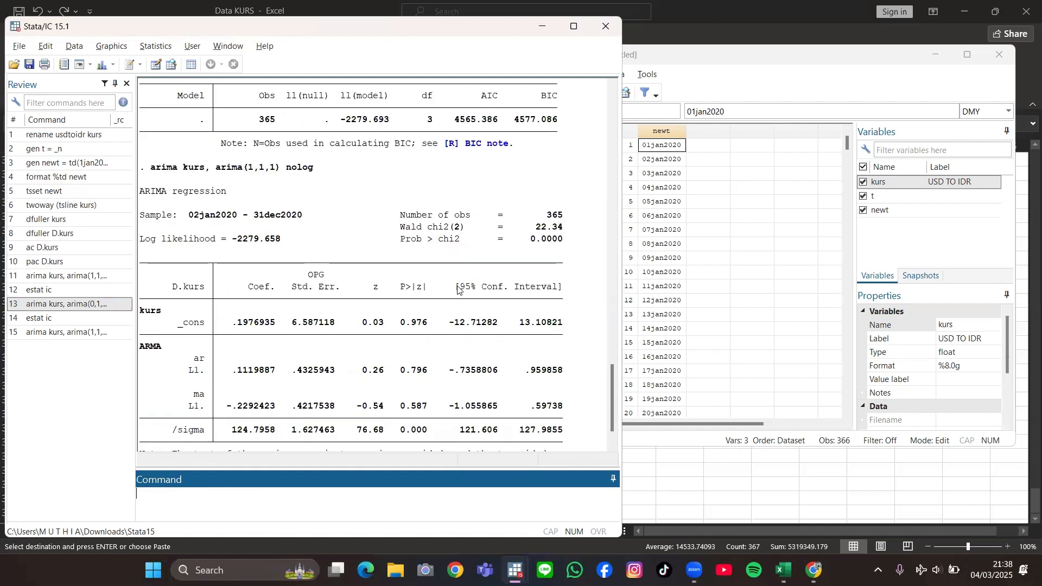
pyautogui.scroll(4, 457, 290)
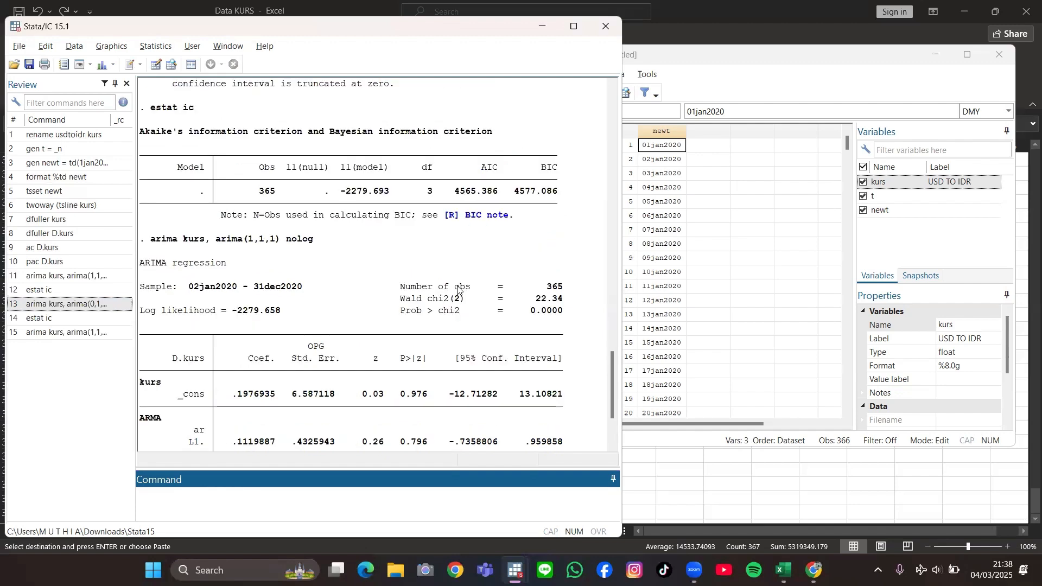
pyautogui.scroll(1, 478, 194)
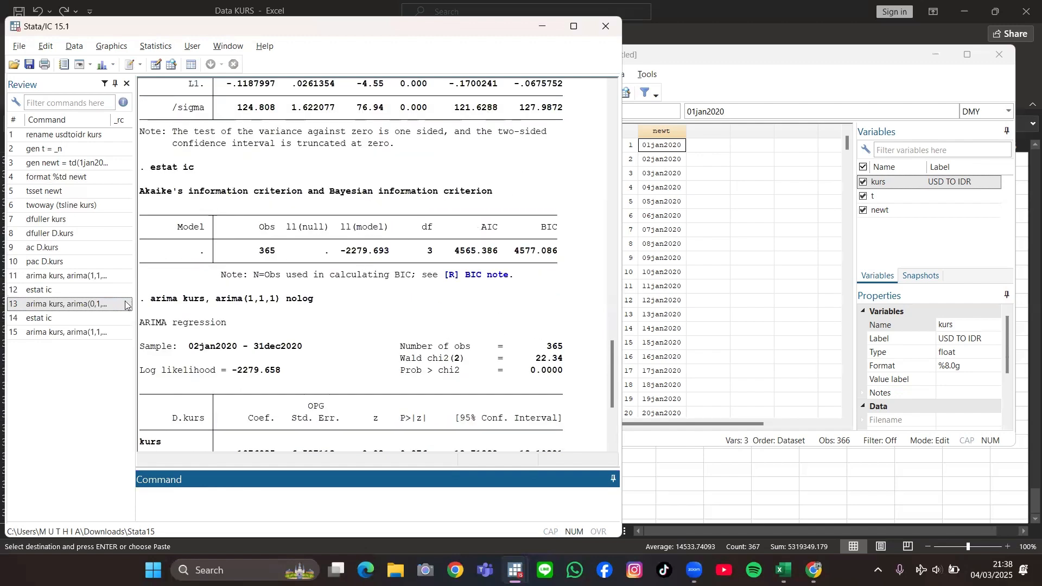
pyautogui.click(102, 305)
pyautogui.doubleClick(103, 308)
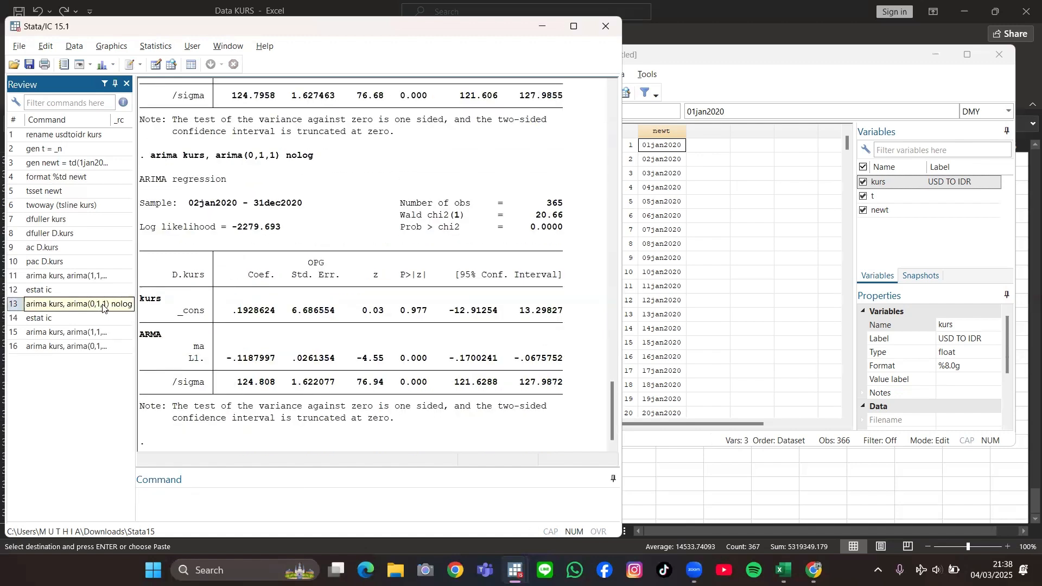
pyautogui.click(63, 320)
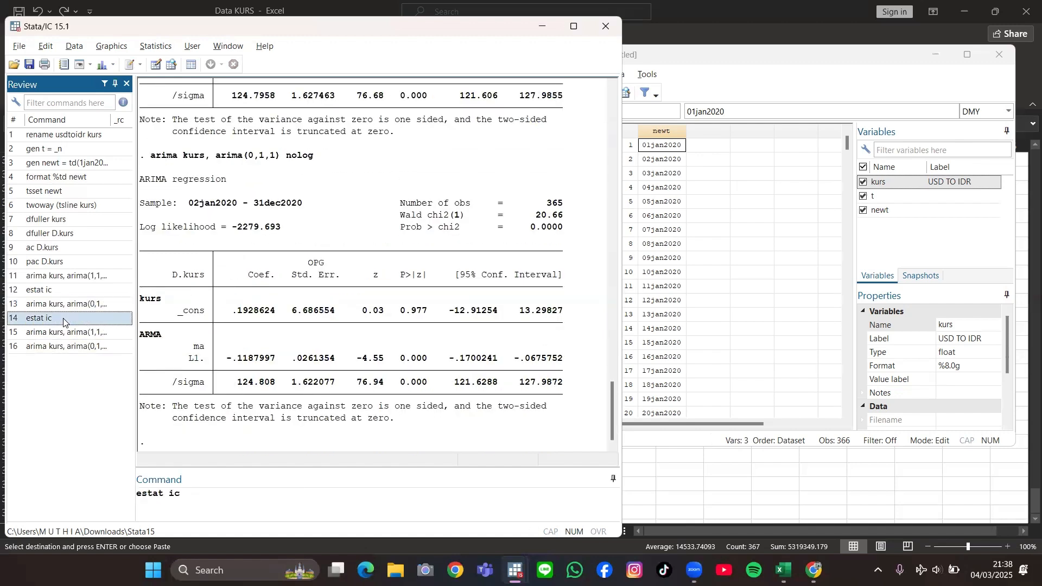
pyautogui.doubleClick(64, 320)
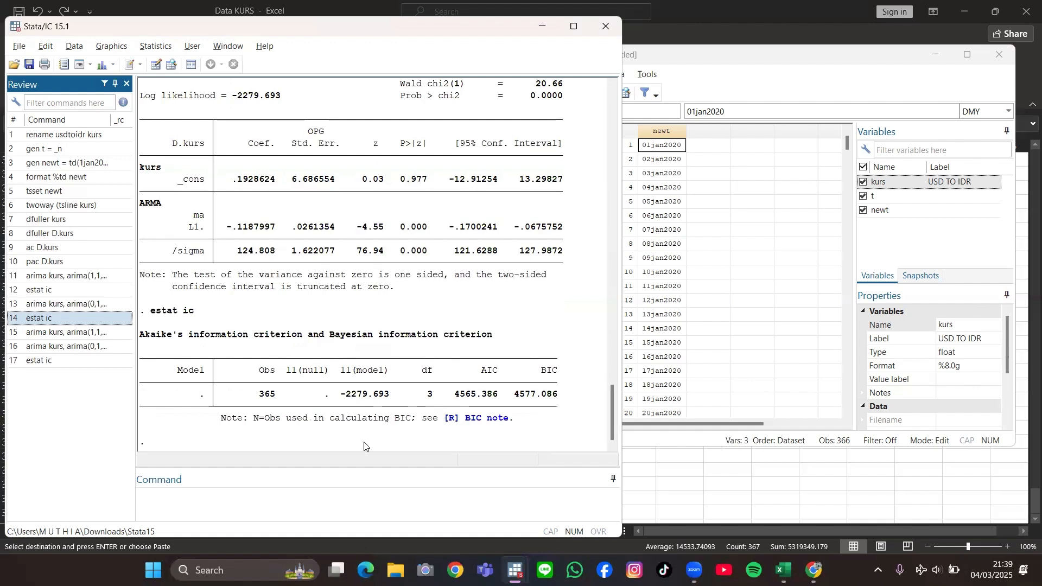
# Step: Generate the ARIMA(0,1,1) residuals as a new variable uhat using predict uhat, resid
pyautogui.click(294, 499)
pyautogui.write('predict')
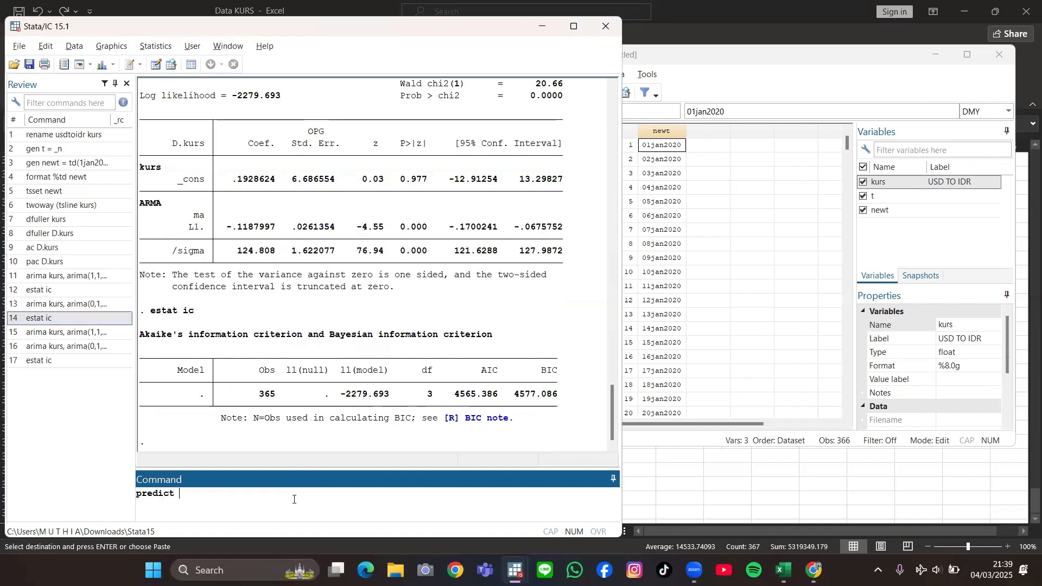
pyautogui.write(' uhat, red')
pyautogui.press('BackSpace')
pyautogui.write('sid')
pyautogui.press('Return')
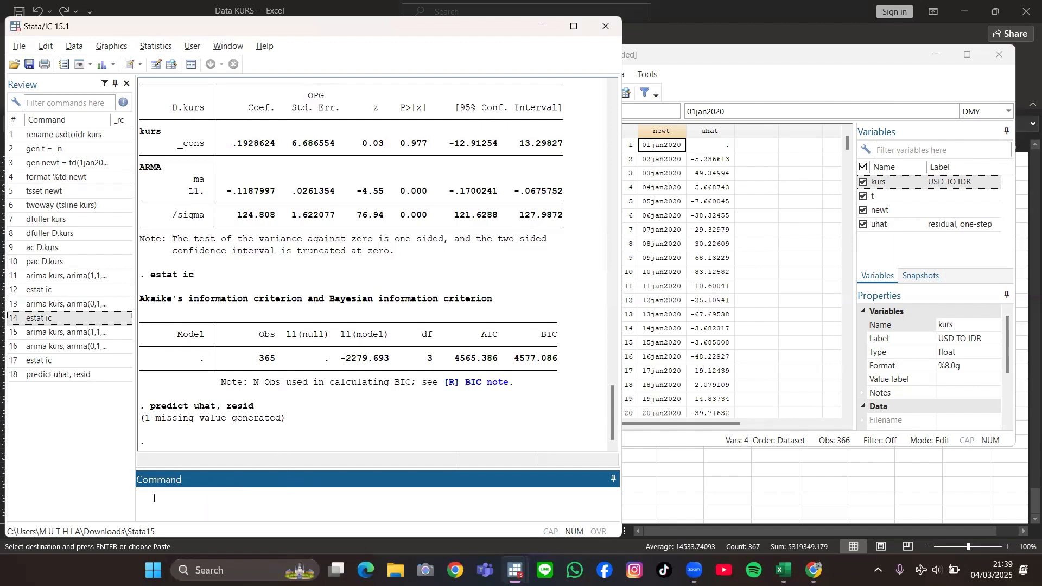
# Step: Regress the residual variable uhat on a constant only using regress uhat
pyautogui.write('regress uhat')
pyautogui.press('Return')
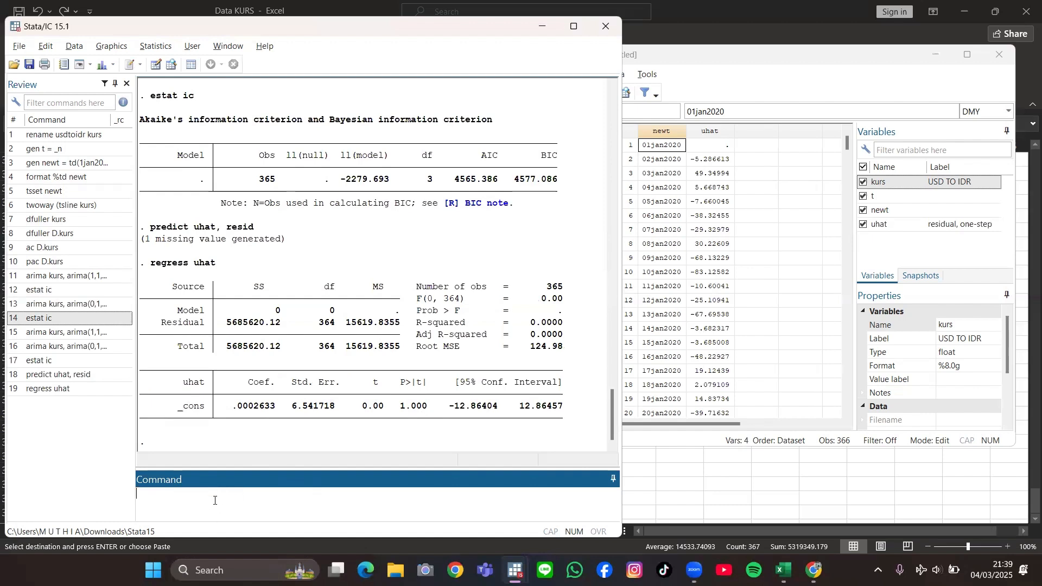
# Step: Test the residual regression for ARCH effects with the LM test using estat archlm
pyautogui.write('estat arch')
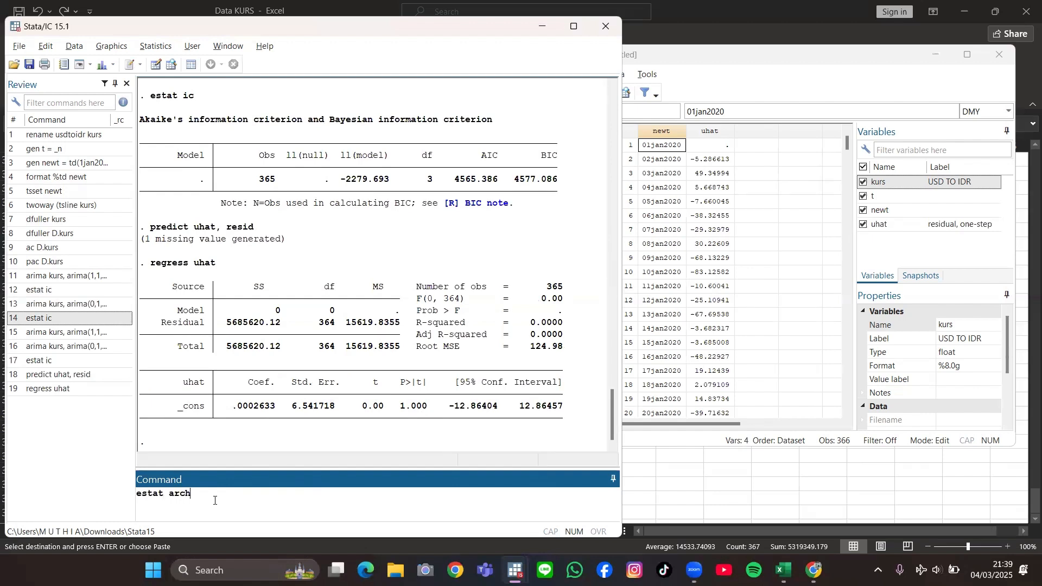
pyautogui.write('lm')
pyautogui.press('Return')
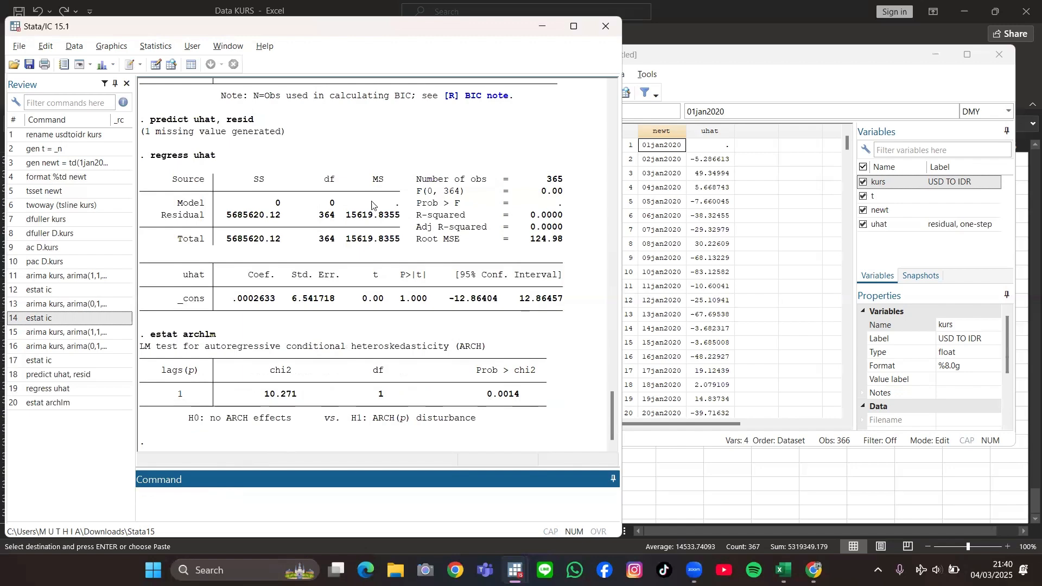
# Step: Open the time-series ARCH and GARCH model dialog and choose kurs as the dependent variable
pyautogui.click(161, 53)
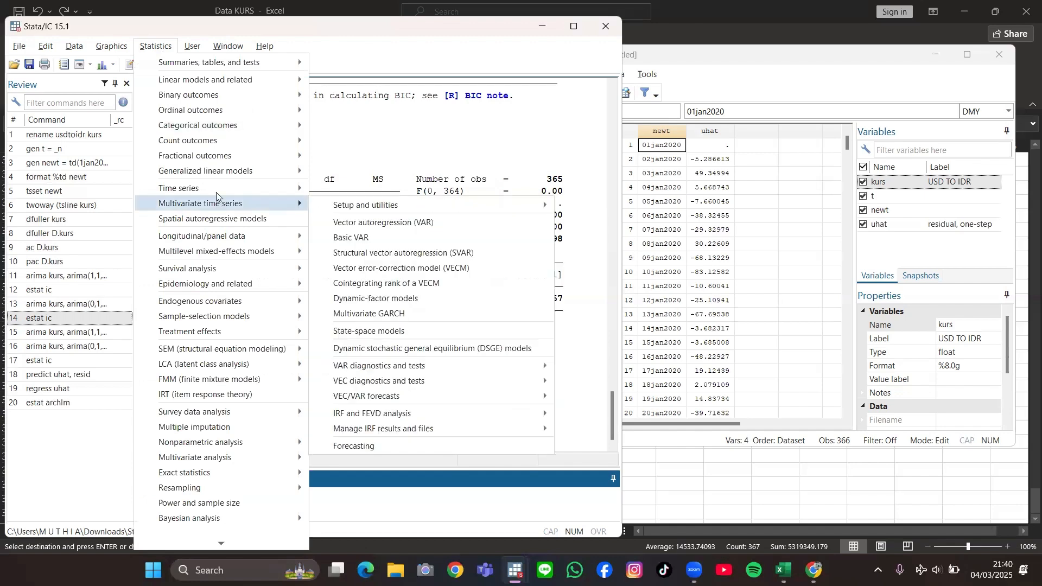
pyautogui.moveTo(216, 194)
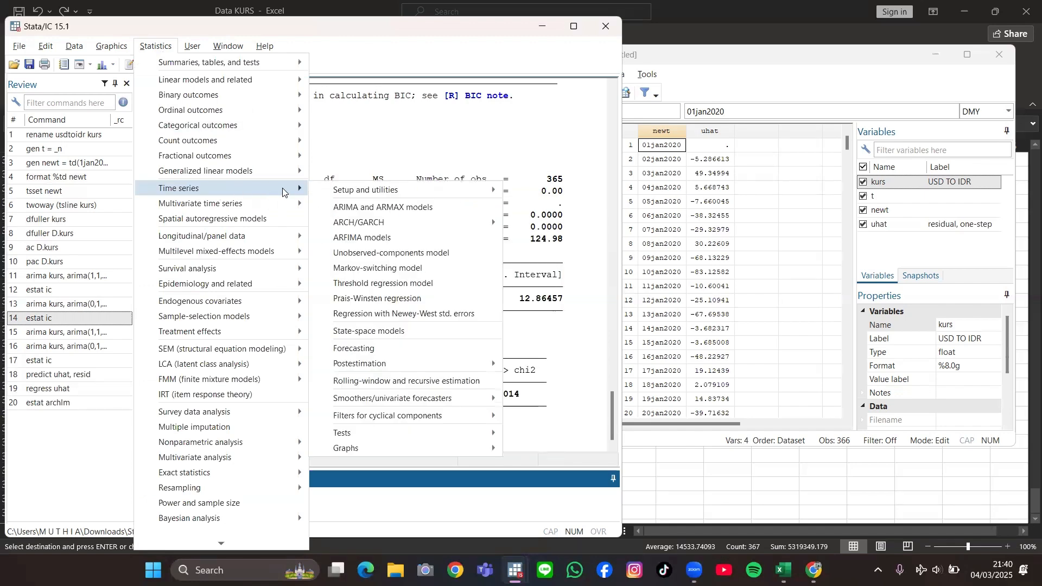
pyautogui.moveTo(347, 226)
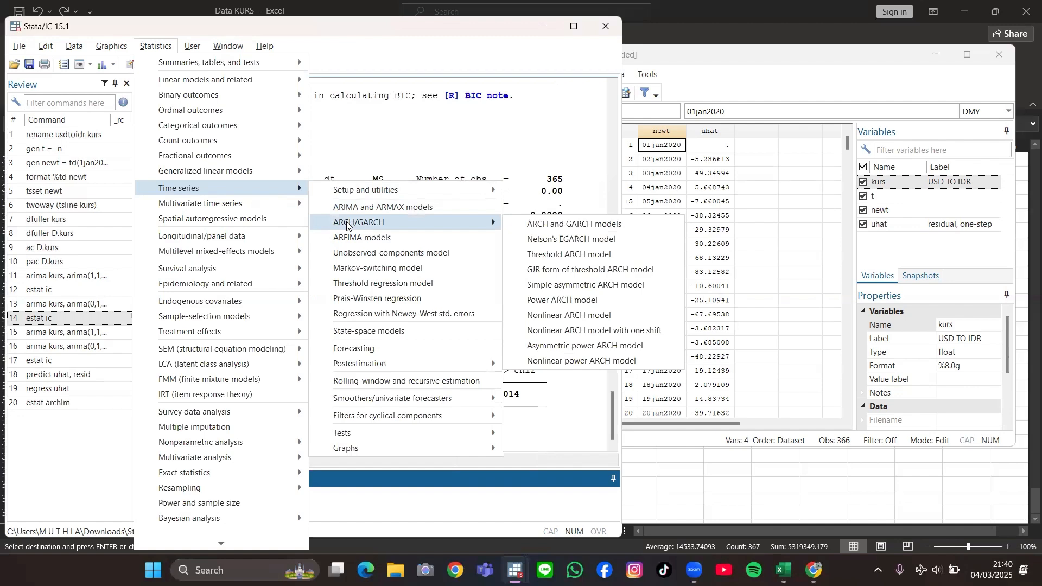
pyautogui.click(523, 228)
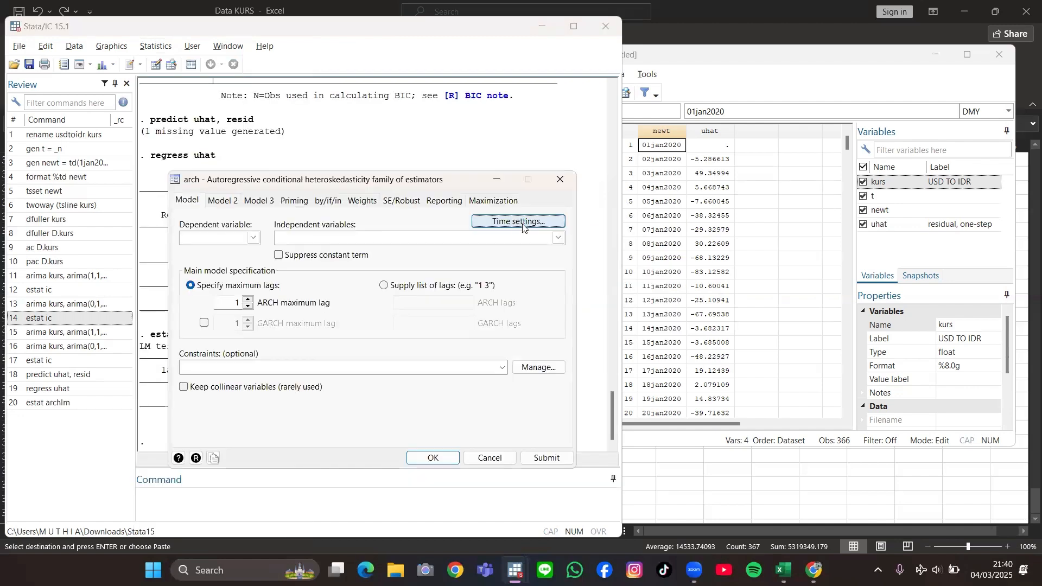
pyautogui.click(253, 238)
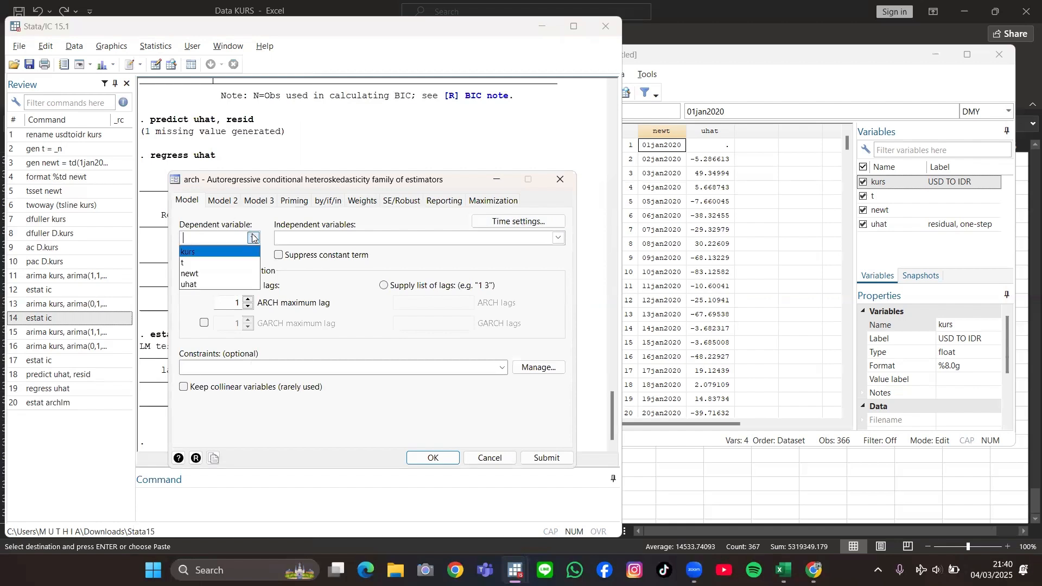
pyautogui.click(237, 252)
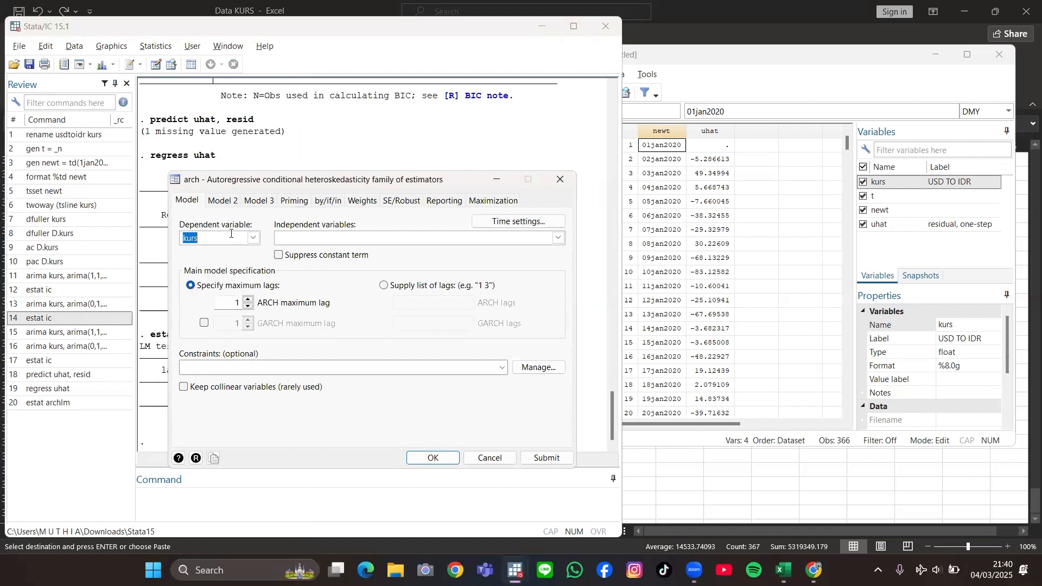
# Step: Set the ARIMA difference order to 1 and moving-average order to 1, and estimate the ARCH model
pyautogui.click(223, 200)
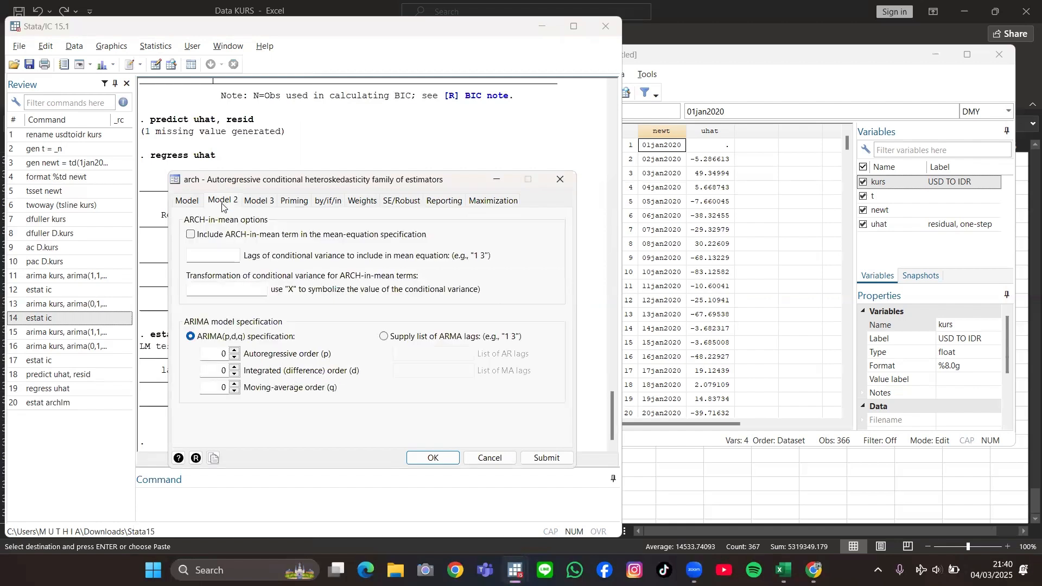
pyautogui.click(235, 367)
pyautogui.click(233, 383)
pyautogui.click(425, 456)
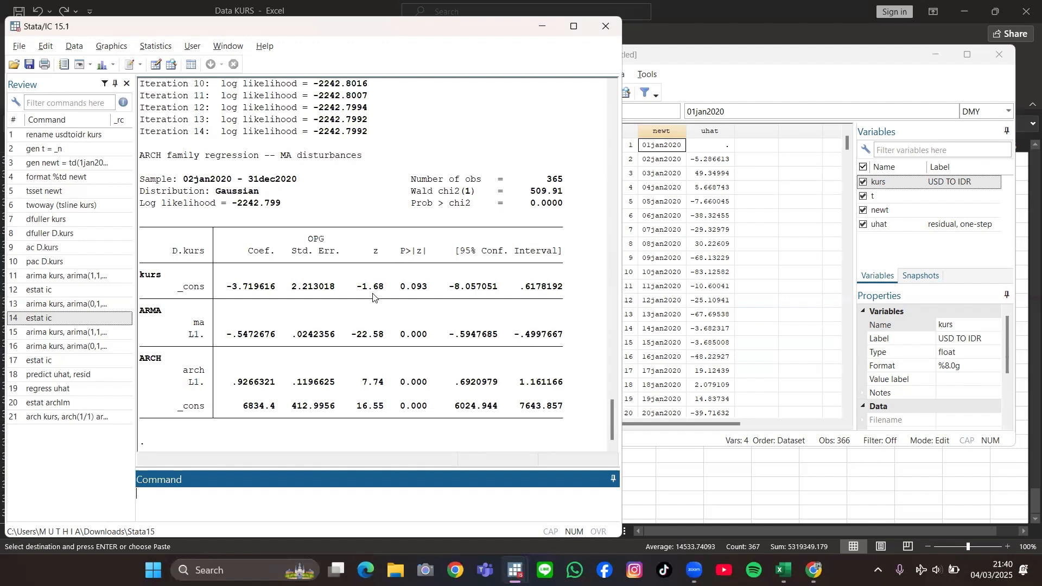
# Step: Reuse the ARCH command with arch(1/1) shortened to arch(1) and nolog added, and estimate arch kurs, arch(1) arima(0,1,1) nolog
pyautogui.click(76, 418)
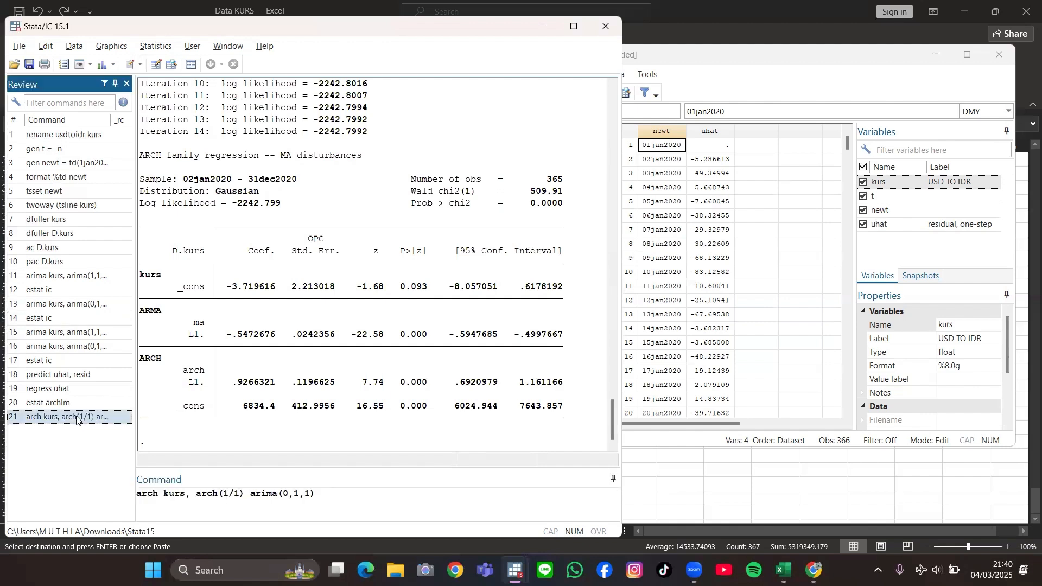
pyautogui.click(241, 495)
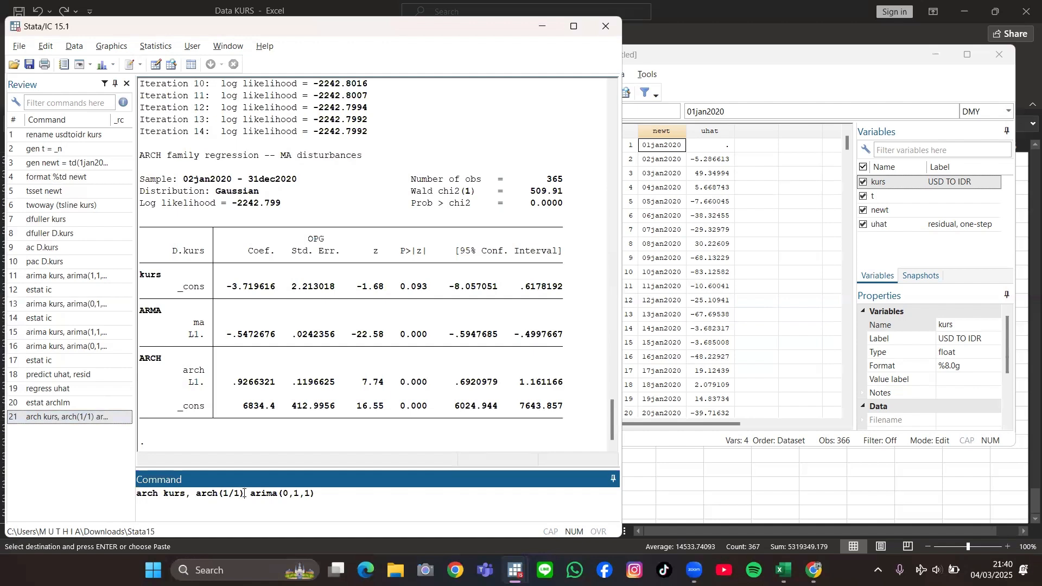
pyautogui.press('Delete')
pyautogui.press('BackSpace')
pyautogui.press('BackSpace')
pyautogui.write(')')
pyautogui.click(315, 498)
pyautogui.write('nolog')
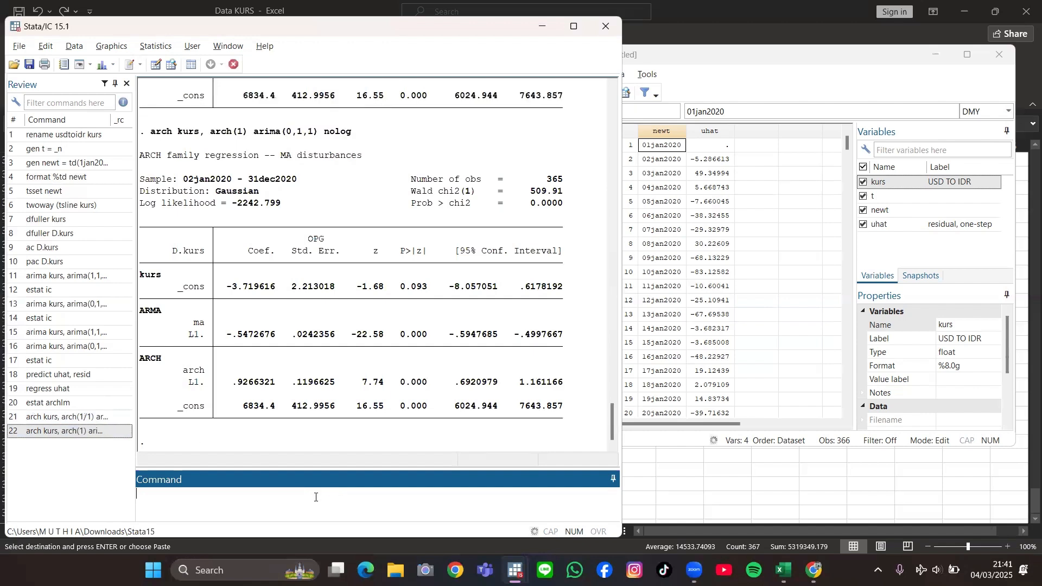
pyautogui.press('Return')
# Step: Compute the AIC and BIC of the ARCH(1) model with ARIMA(0,1,1) terms using estat ic
pyautogui.click(48, 362)
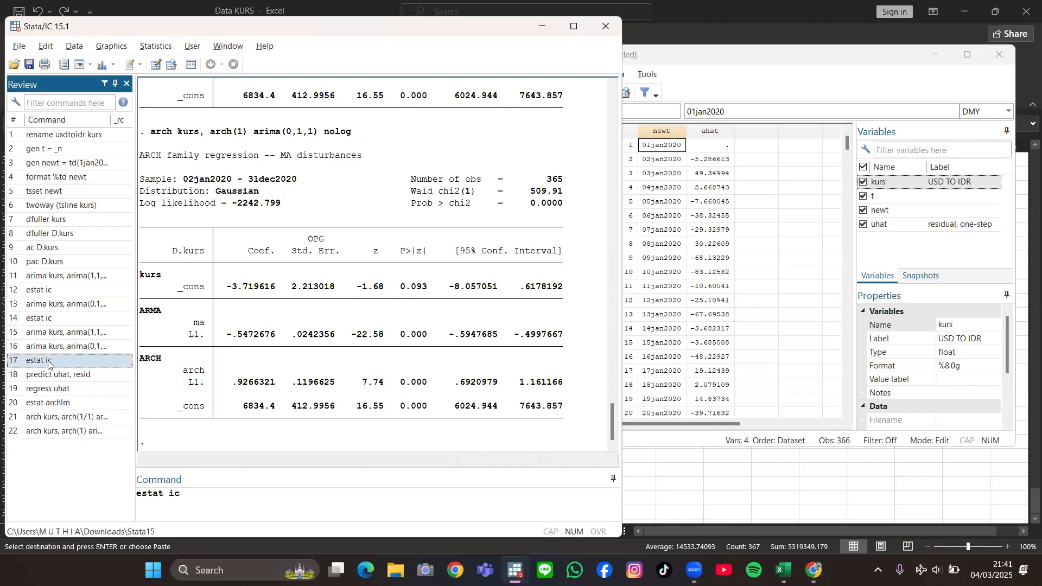
pyautogui.press('Return')
pyautogui.scroll(1, 322, 301)
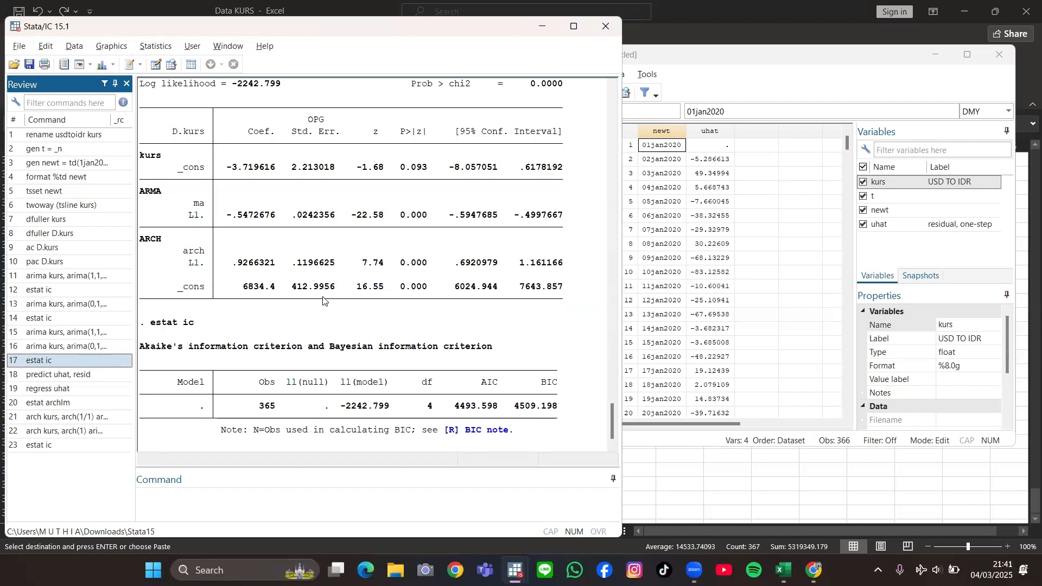
# Step: Reuse the ARCH(1) command with garch(1) added and estimate arch kurs, arch(1) garch(1) arima(0,1,1) nolog
pyautogui.scroll(-1, 323, 302)
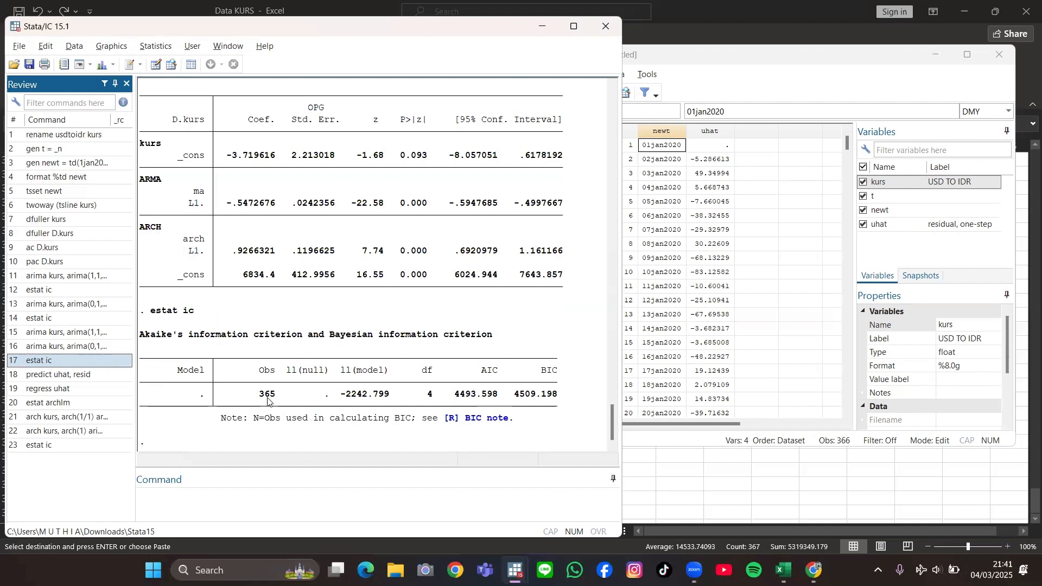
pyautogui.click(70, 432)
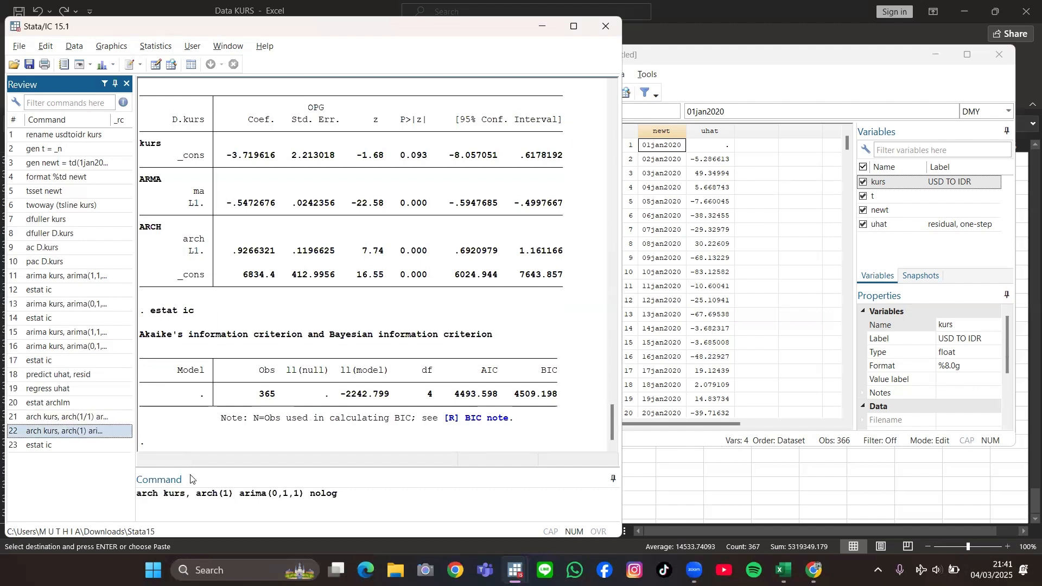
pyautogui.click(234, 495)
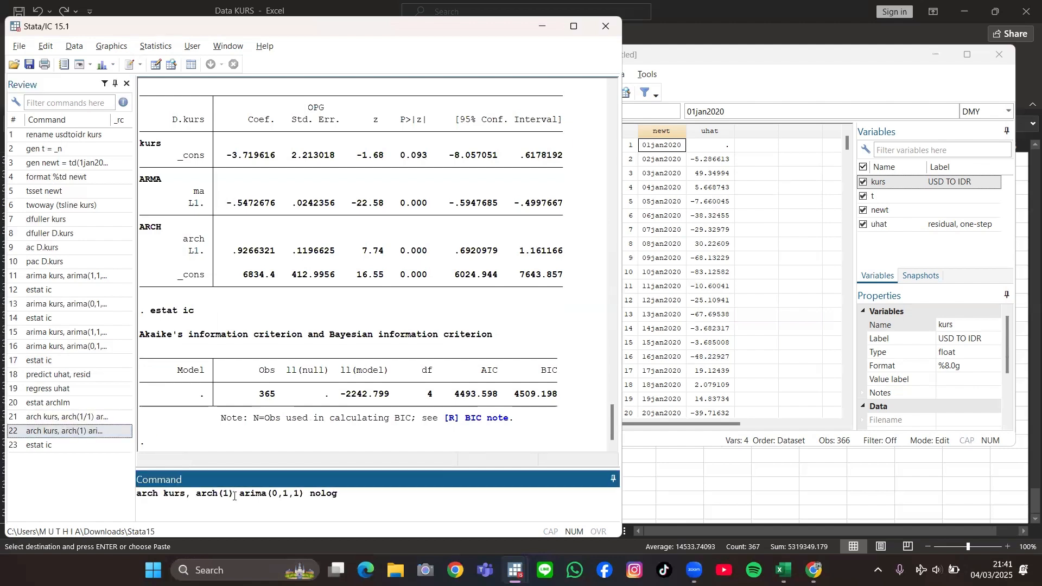
pyautogui.write('gar ')
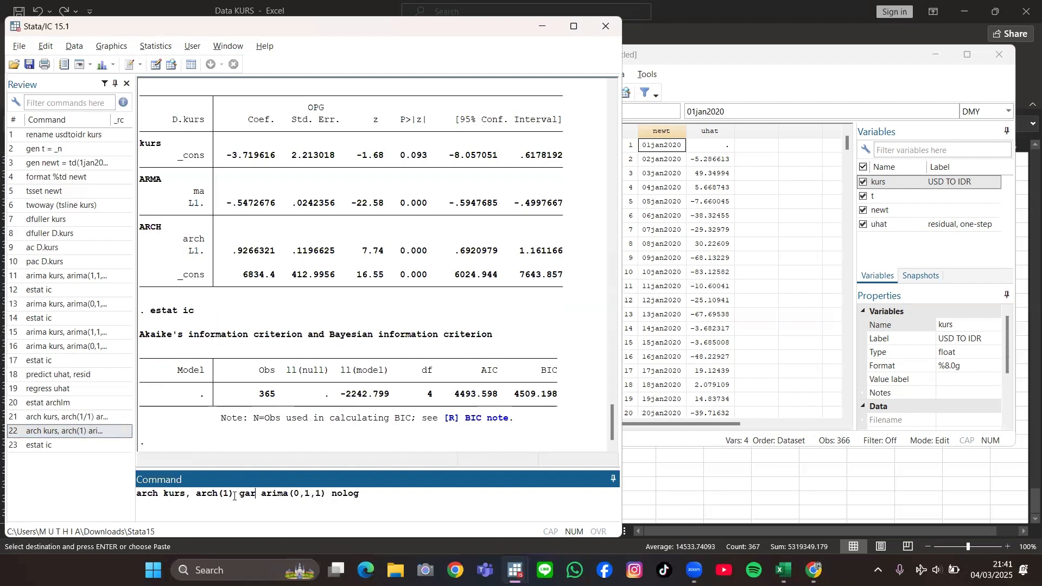
pyautogui.write('ch(1')
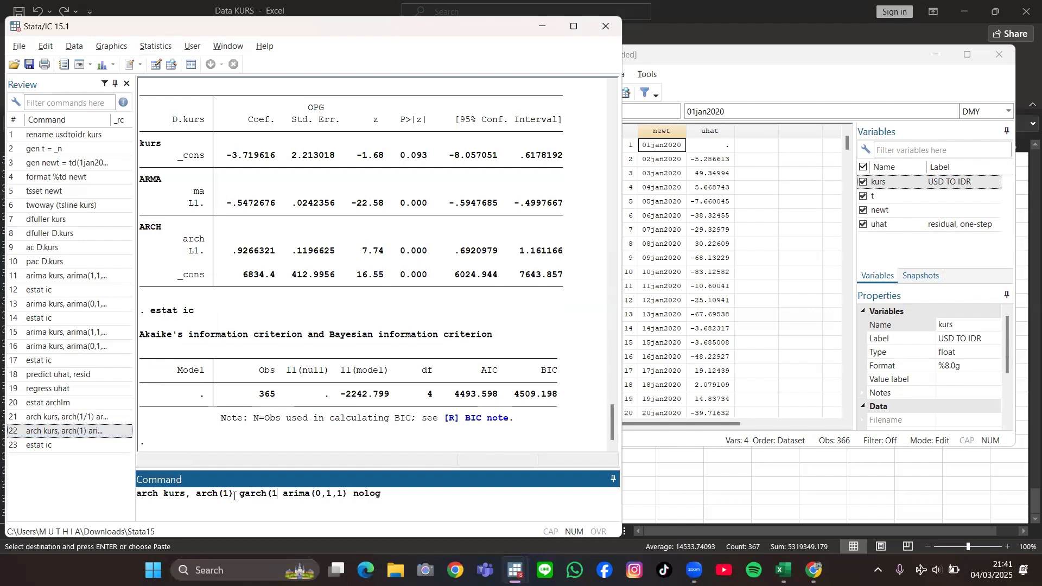
pyautogui.write(')')
pyautogui.press('Return')
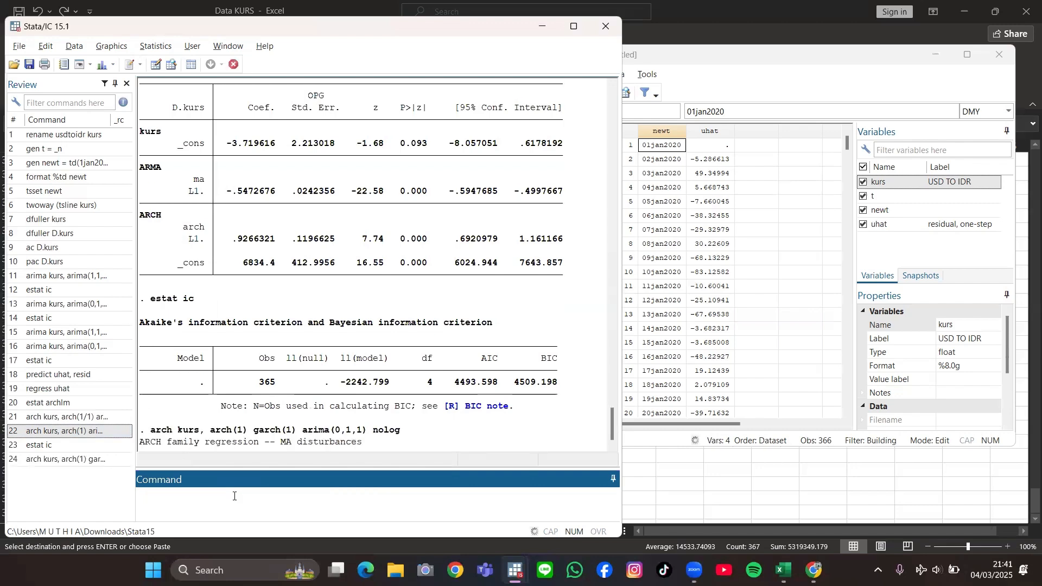
# Step: Compute the AIC and BIC of the GARCH(1,1) model using estat ic and review them with the coefficients
pyautogui.click(65, 449)
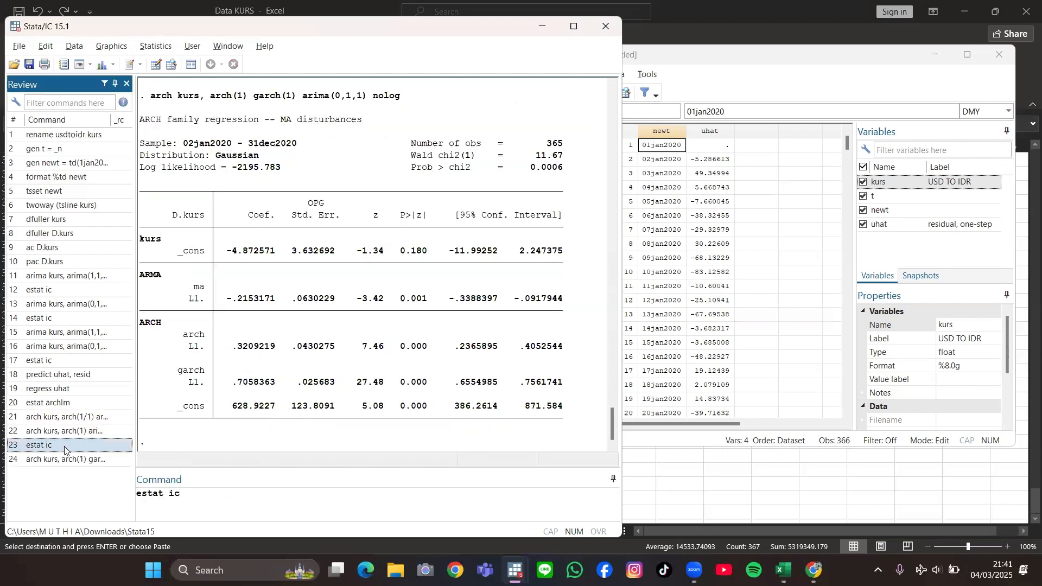
pyautogui.press('Return')
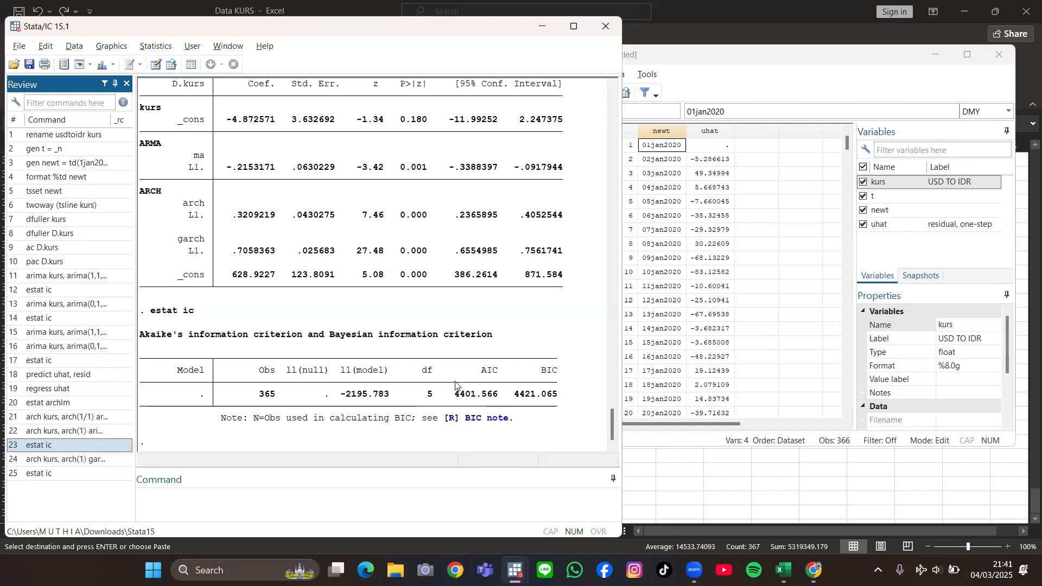
pyautogui.scroll(2, 455, 386)
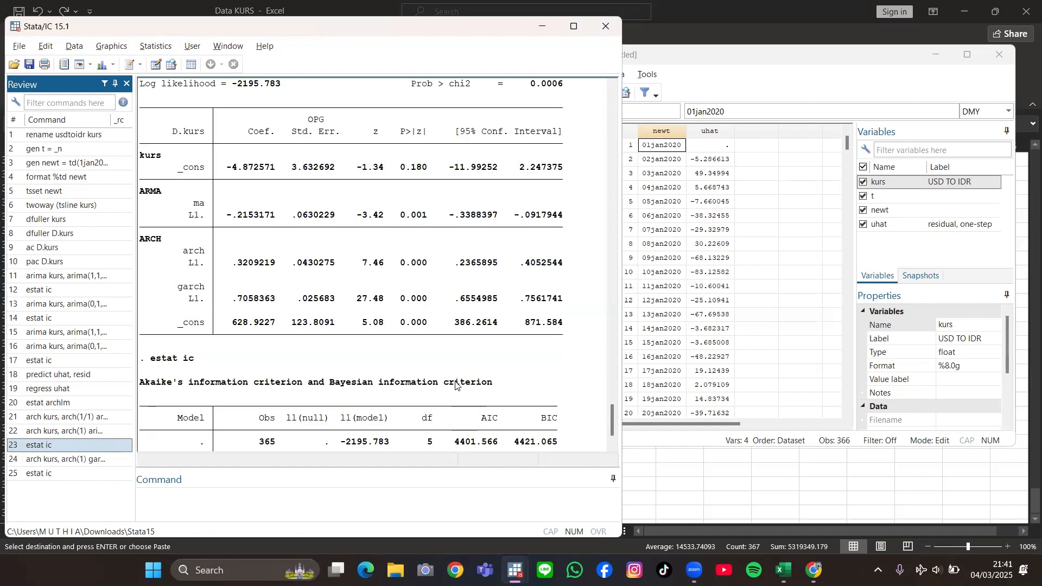
pyautogui.scroll(-2, 456, 386)
pyautogui.scroll(3, 455, 386)
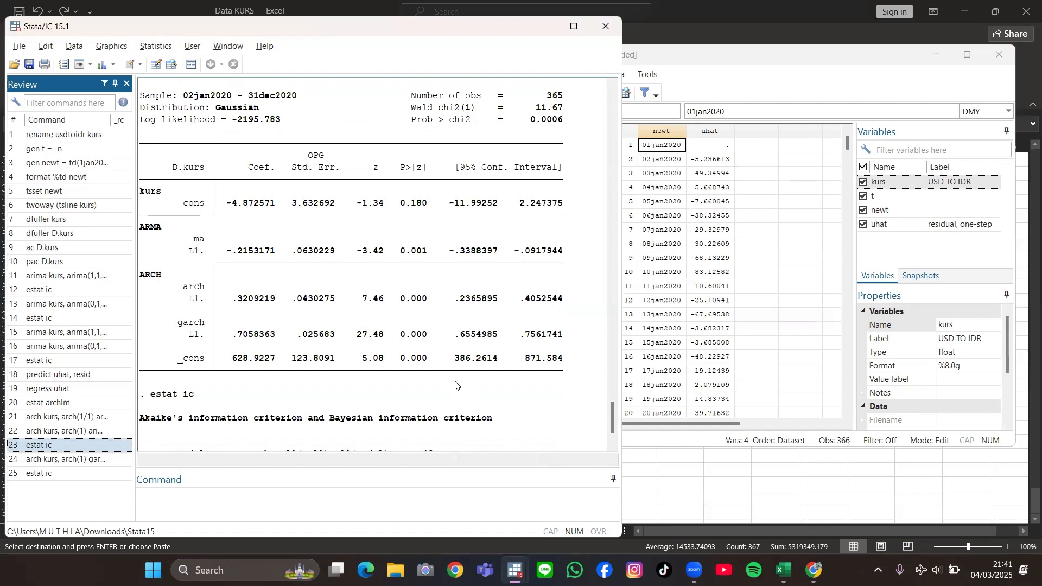
pyautogui.scroll(-3, 409, 407)
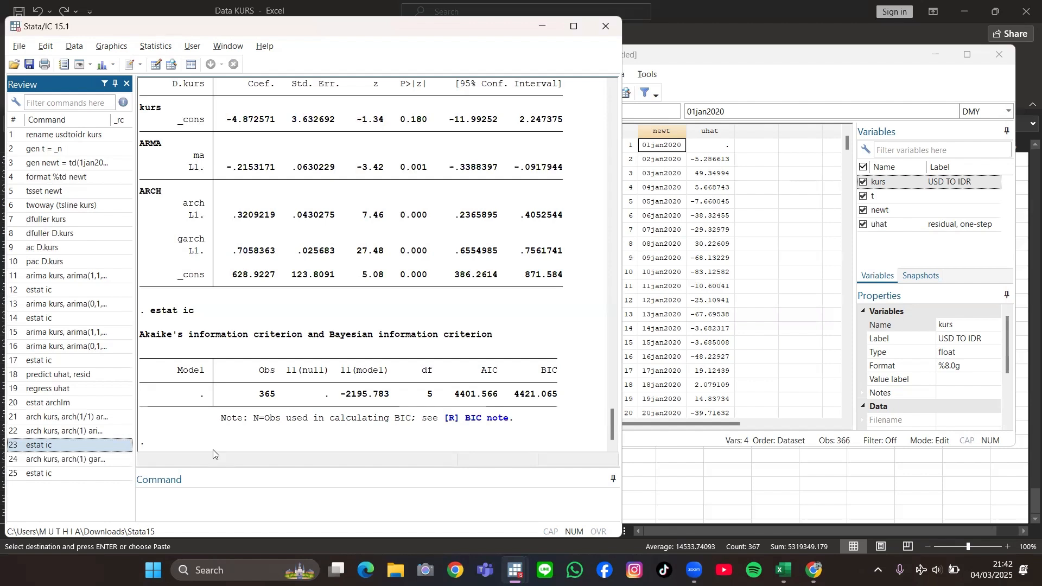
# Step: Predict the conditional variance of the GARCH(1,1) model into a new variable with predict var_garch11, variance
pyautogui.click(186, 503)
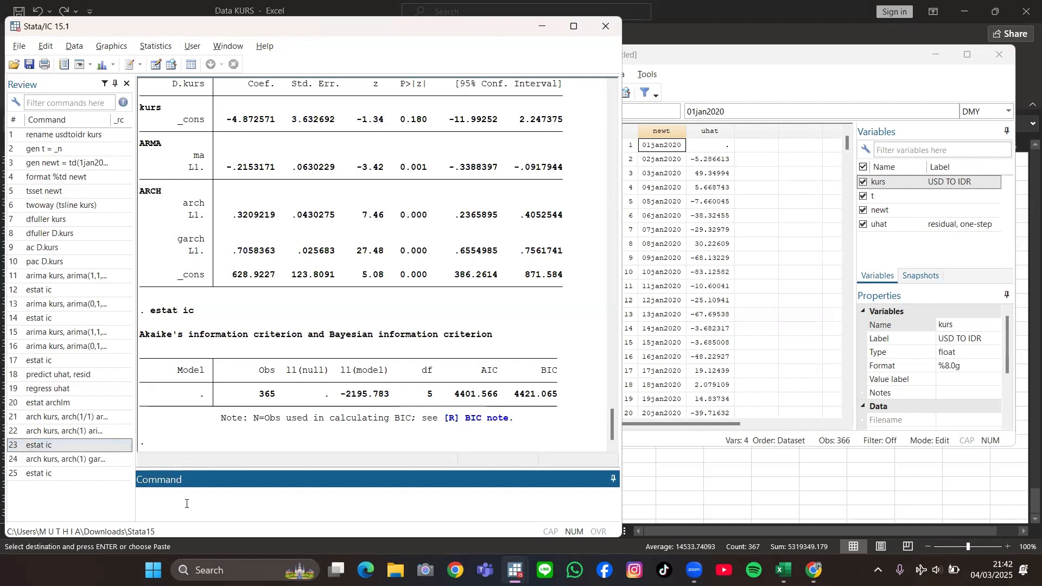
pyautogui.write('predict var_garch11, variance')
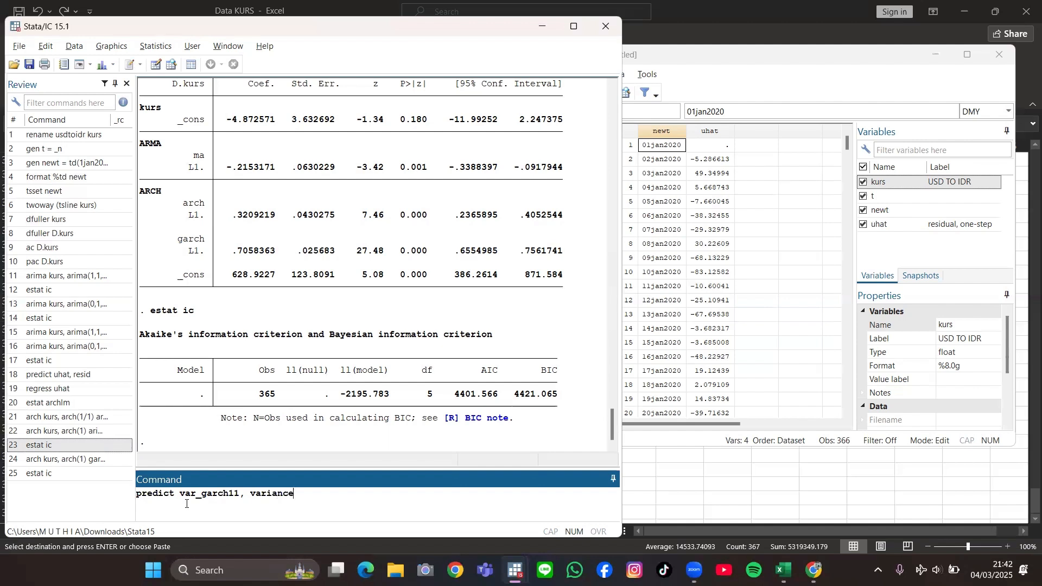
pyautogui.press('Return')
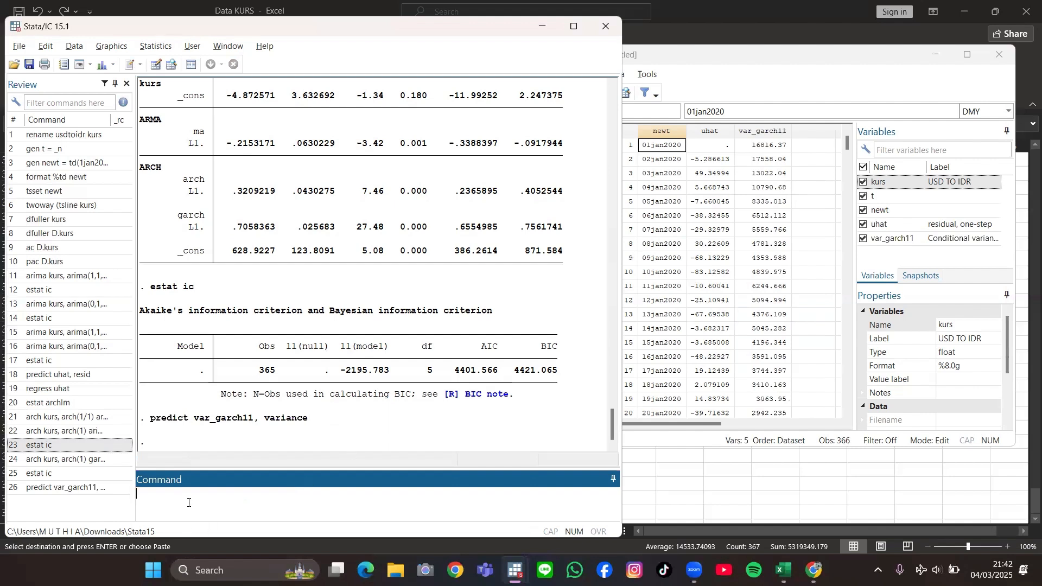
# Step: Generate the conditional standard deviation with gen sd_garch11 = sqrt(var_garch11)
pyautogui.write('gen')
pyautogui.write('sd_')
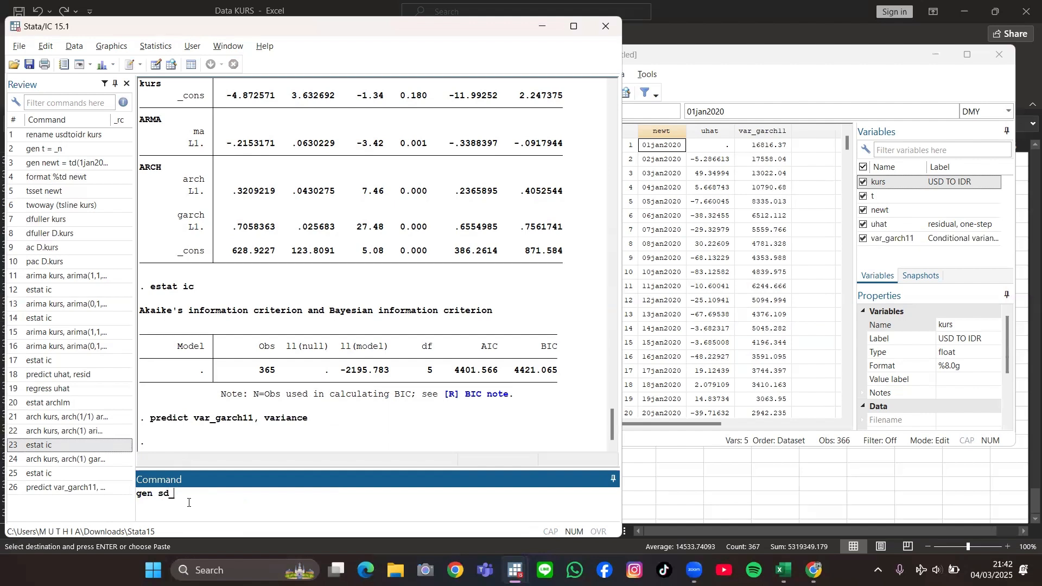
pyautogui.write('garch11 = sqrt(var_garch11)')
pyautogui.press('Return')
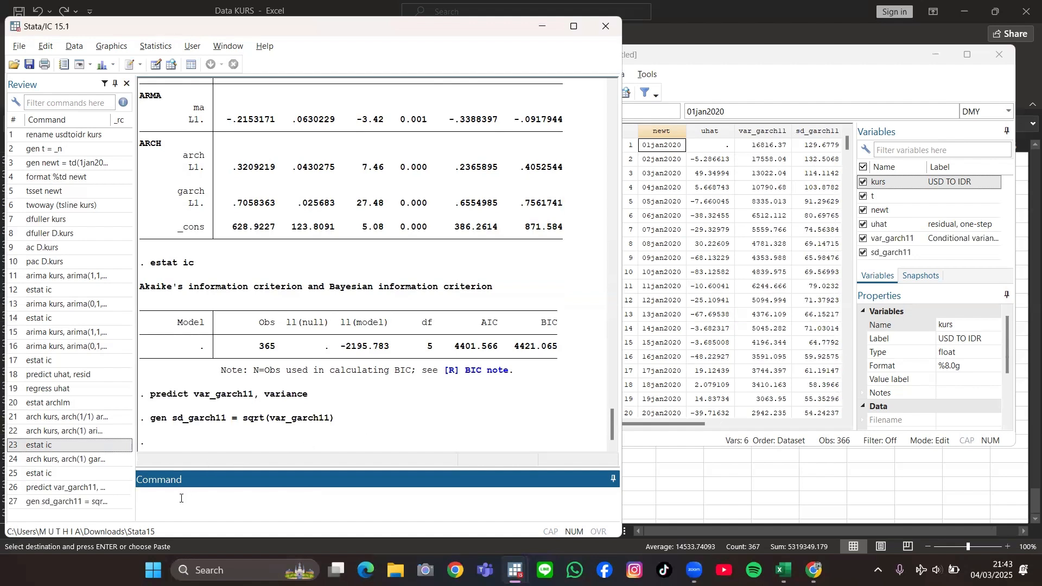
# Step: Plot the conditional standard deviation over time with tsline sd_garch11, and minimize the graph window after viewing it
pyautogui.write('tsline sd_garch11')
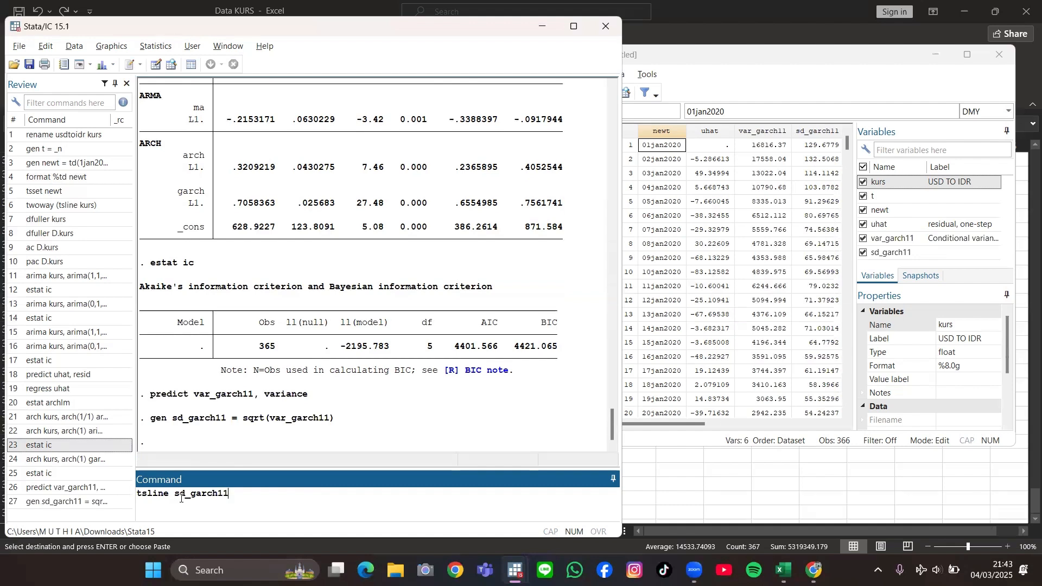
pyautogui.press('Return')
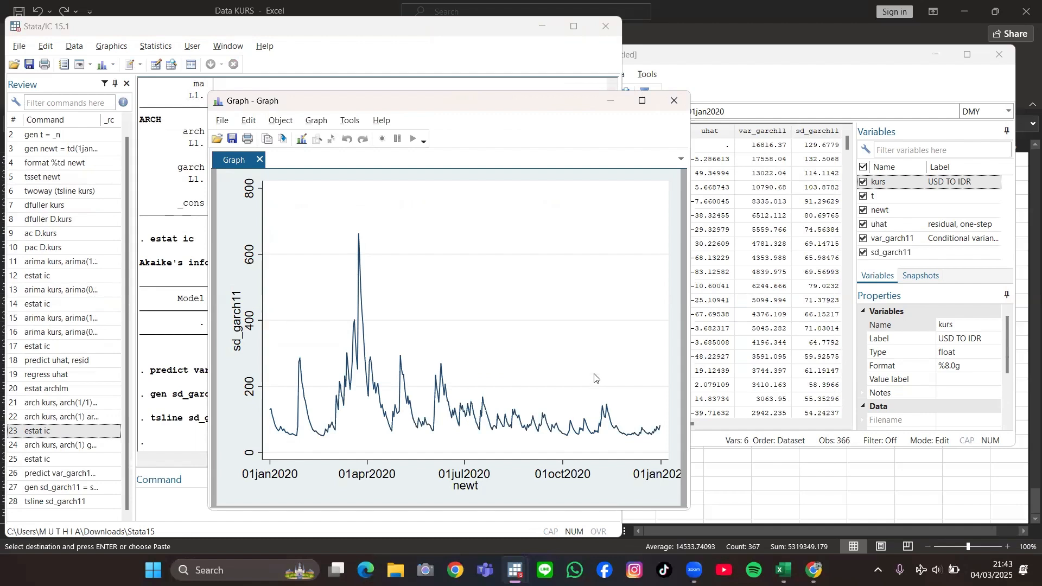
pyautogui.click(610, 102)
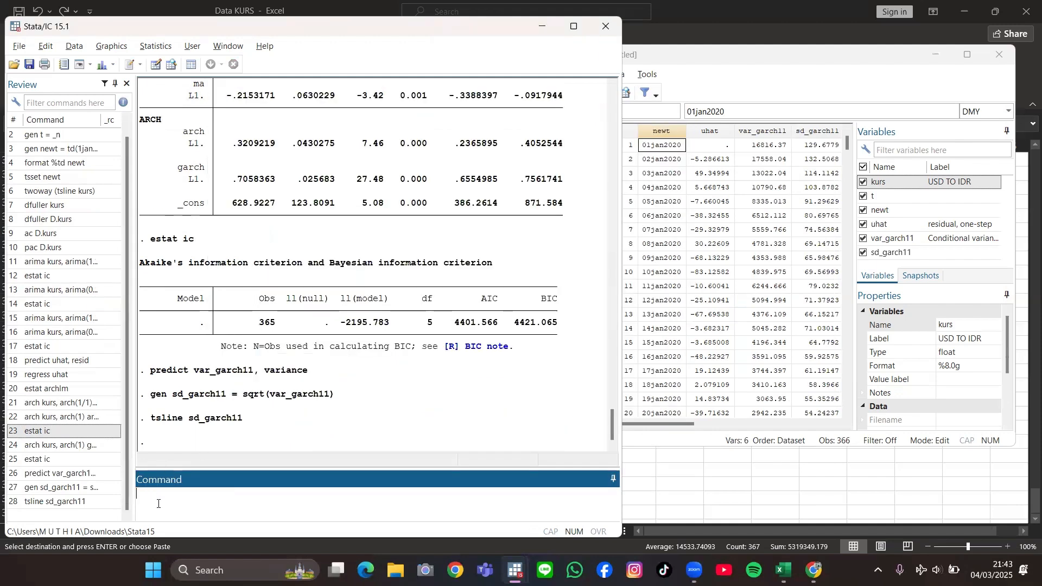
# Step: Extend the time series by five days with tsappend, add(5), and check the added rows at the end of the dataset
pyautogui.write('tsappend, add(5)')
pyautogui.press('Return')
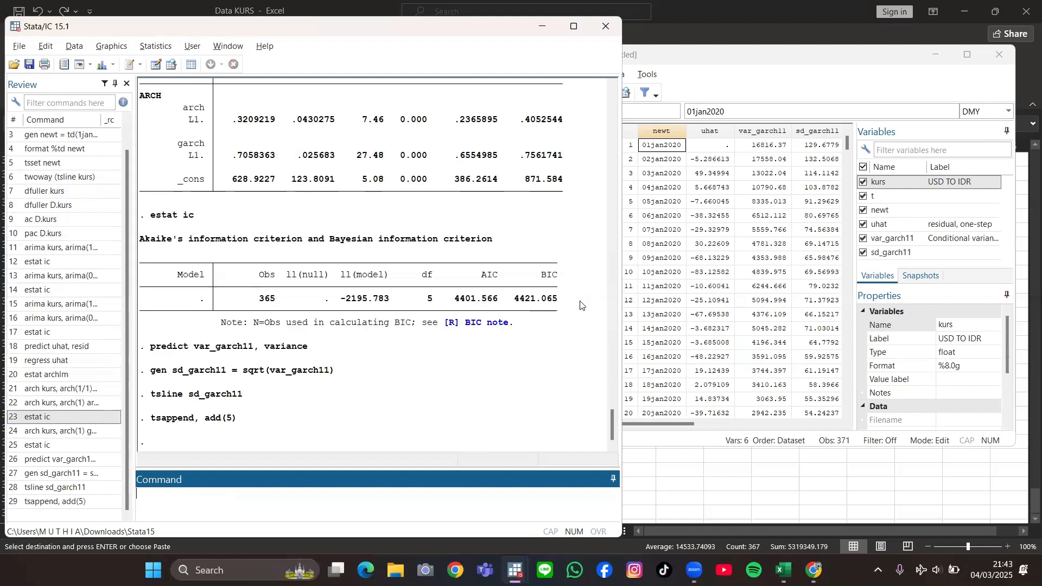
pyautogui.moveTo(847, 142); pyautogui.dragTo(845, 397)
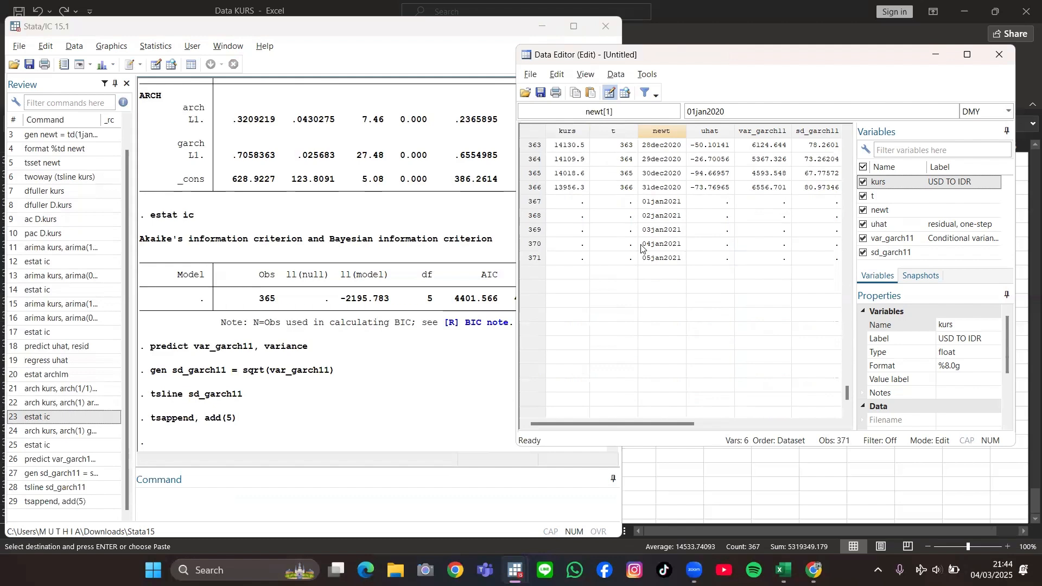
pyautogui.click(171, 503)
pyautogui.write('arch')
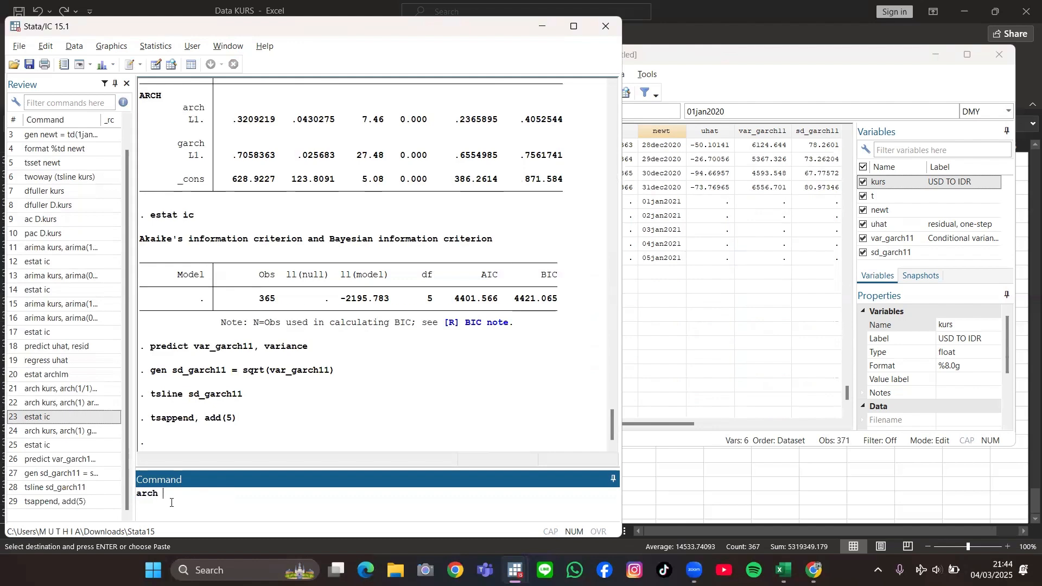
pyautogui.write(' k')
pyautogui.press('BackSpace')
pyautogui.press('BackSpace')
pyautogui.press('BackSpace')
pyautogui.press('BackSpace')
pyautogui.press('BackSpace')
pyautogui.press('BackSpace')
# Step: Rerun the earlier GARCH(1,1) estimation command, arch kurs, arch(1) garch(1) arima(0,1,1) nolog
pyautogui.click(59, 437)
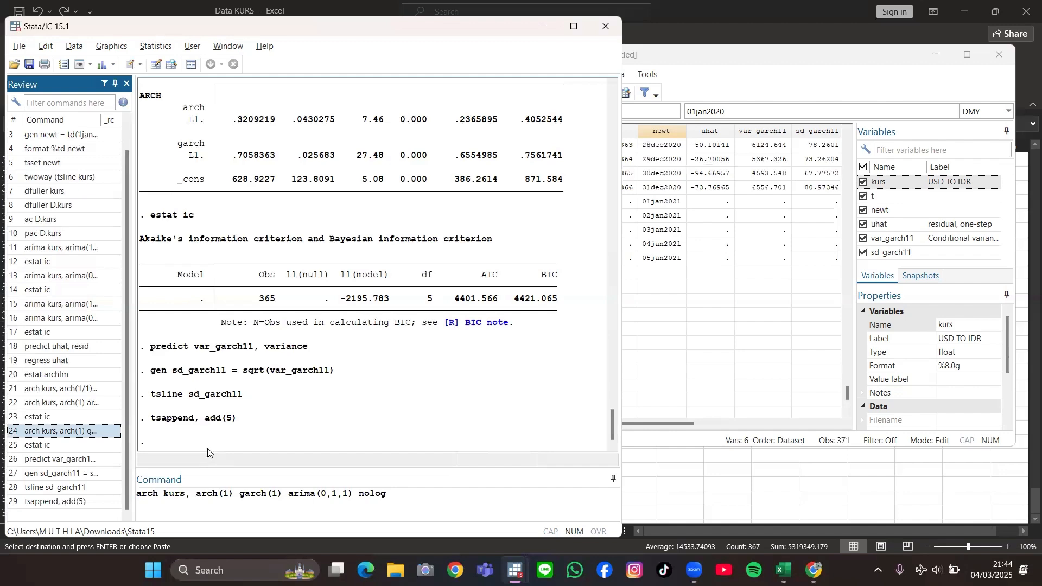
pyautogui.click(394, 495)
pyautogui.press('Return')
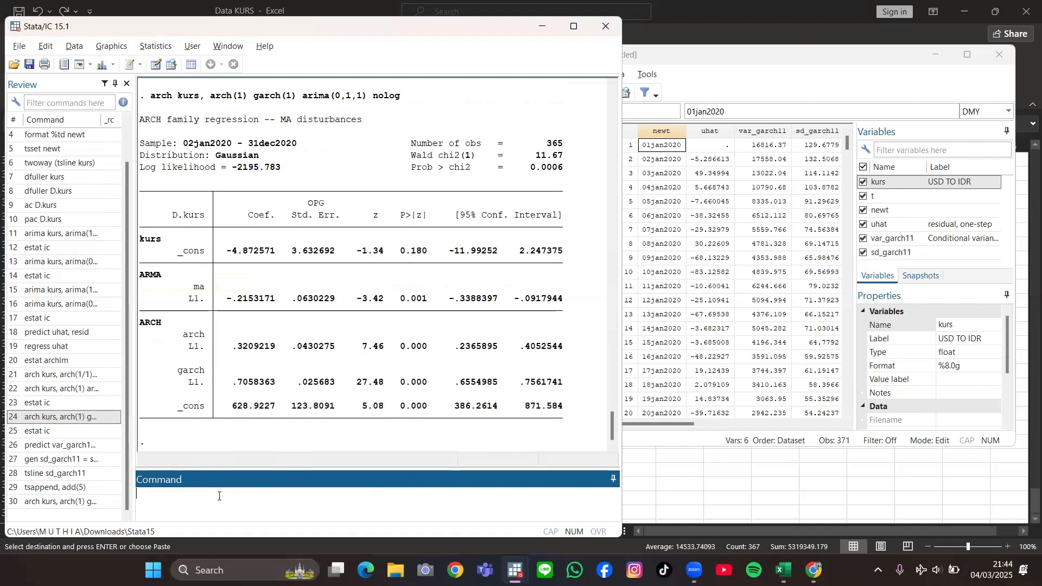
# Step: Forecast the exchange rate with predict kursf, y dynamic (td(1jan2021)), and check the forecasts for the appended January 2021 dates
pyautogui.write('predict kursf, y dynamic (td(1j')
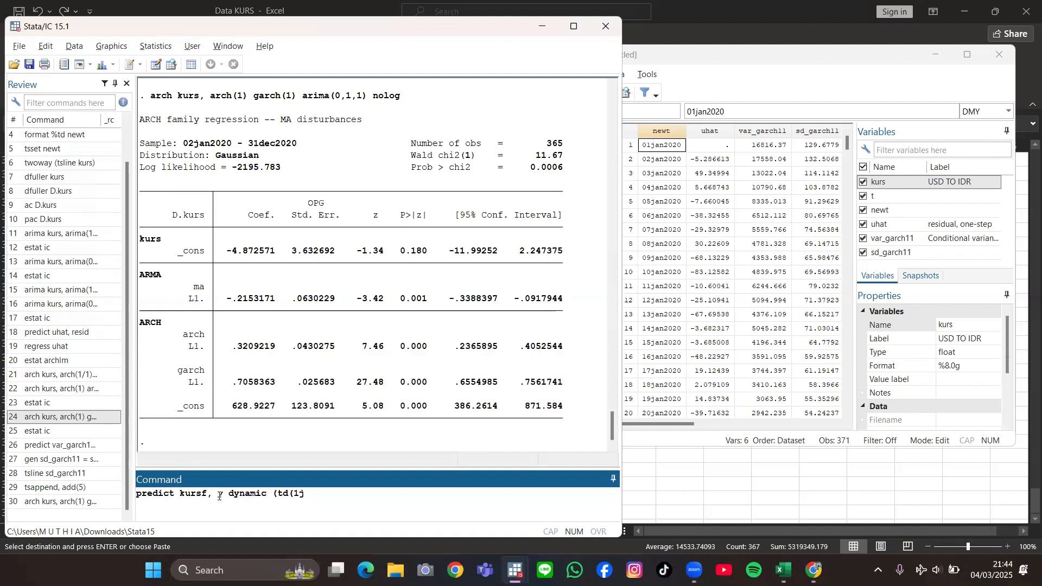
pyautogui.write('an2021))')
pyautogui.press('Return')
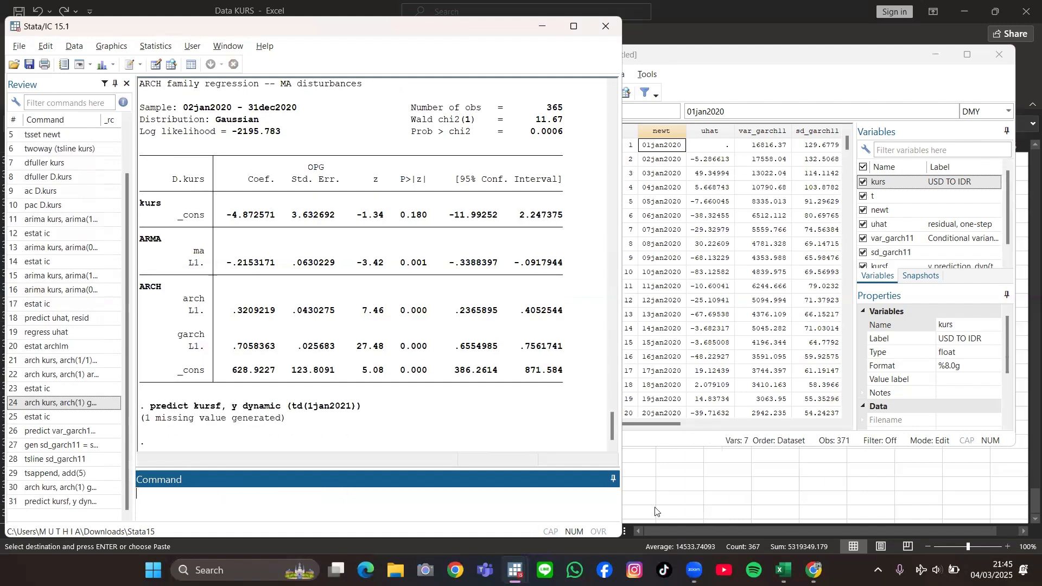
pyautogui.moveTo(666, 427); pyautogui.dragTo(741, 419)
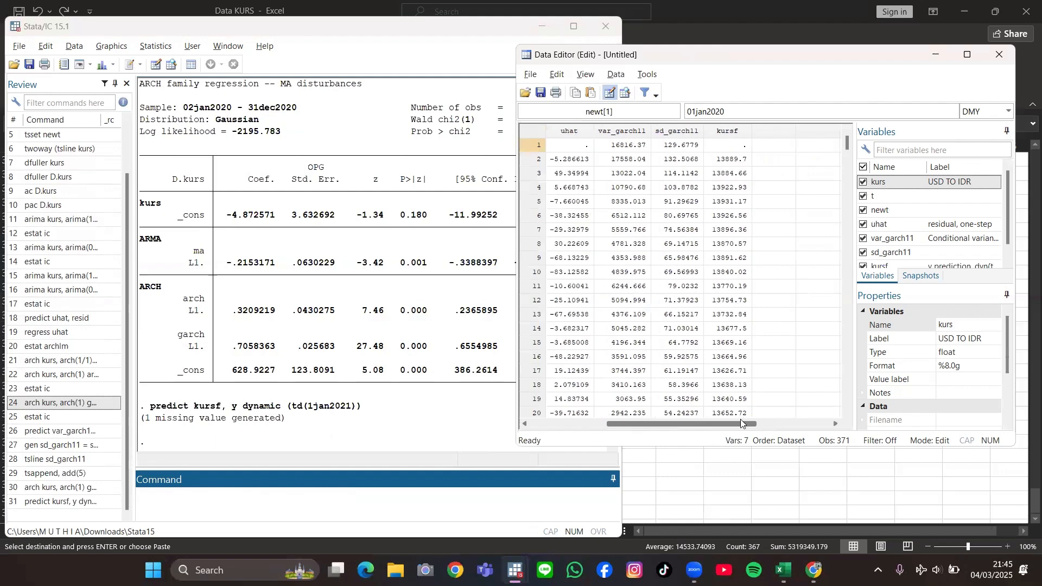
pyautogui.scroll(-1, 774, 311)
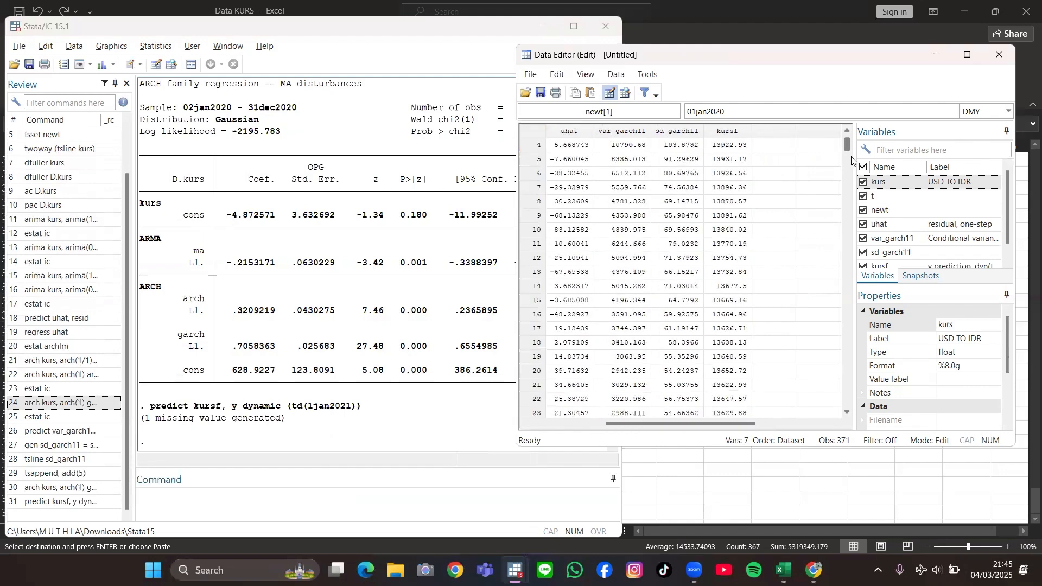
pyautogui.moveTo(848, 157); pyautogui.dragTo(837, 400)
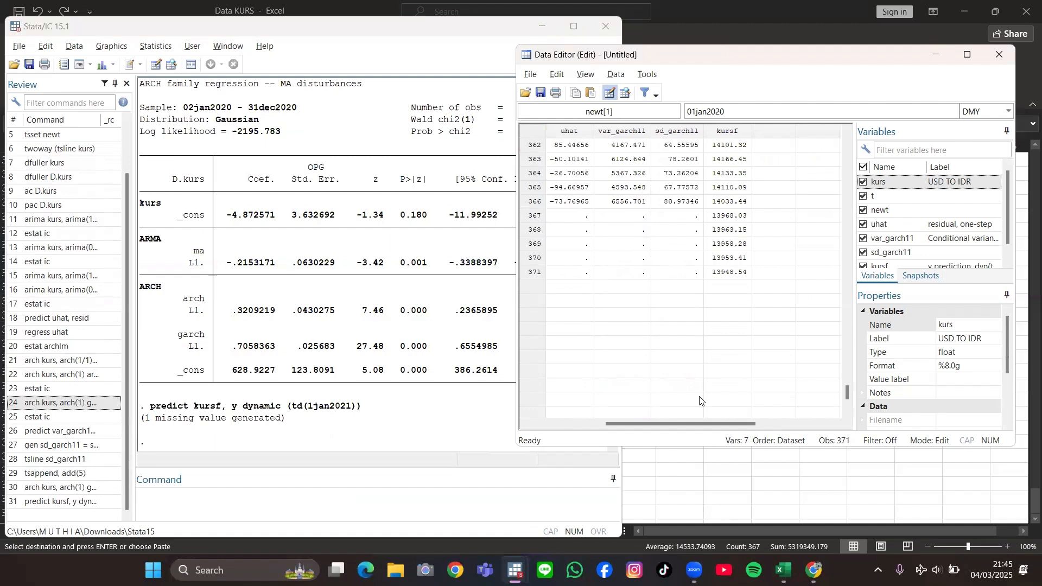
pyautogui.moveTo(688, 420); pyautogui.dragTo(652, 426)
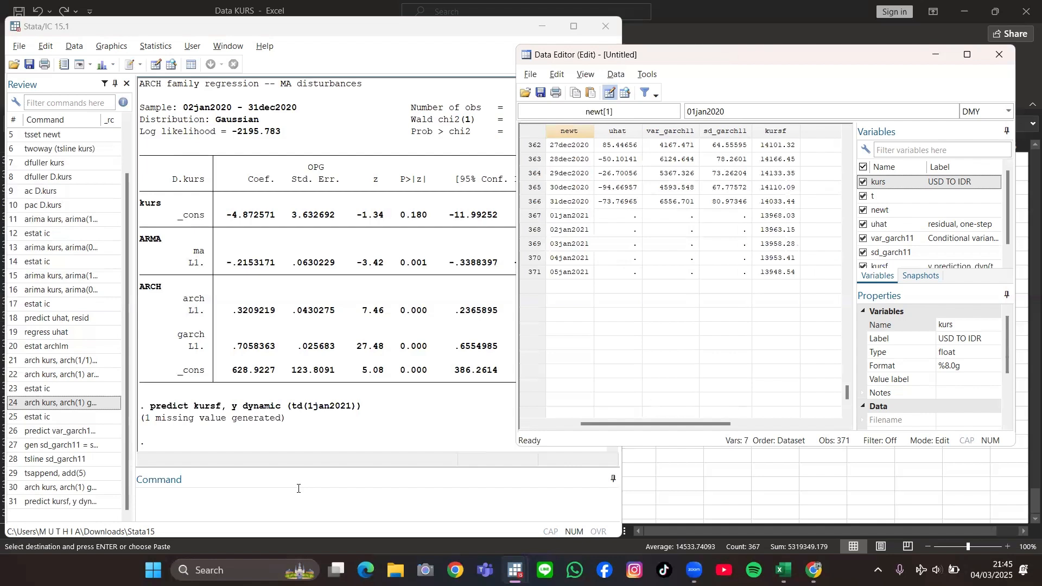
# Step: Forecast the conditional variance with predict varf, variance dynamic (td(1jan2021)), reusing the previous predict command, and look over the dataset columns
pyautogui.click(207, 502)
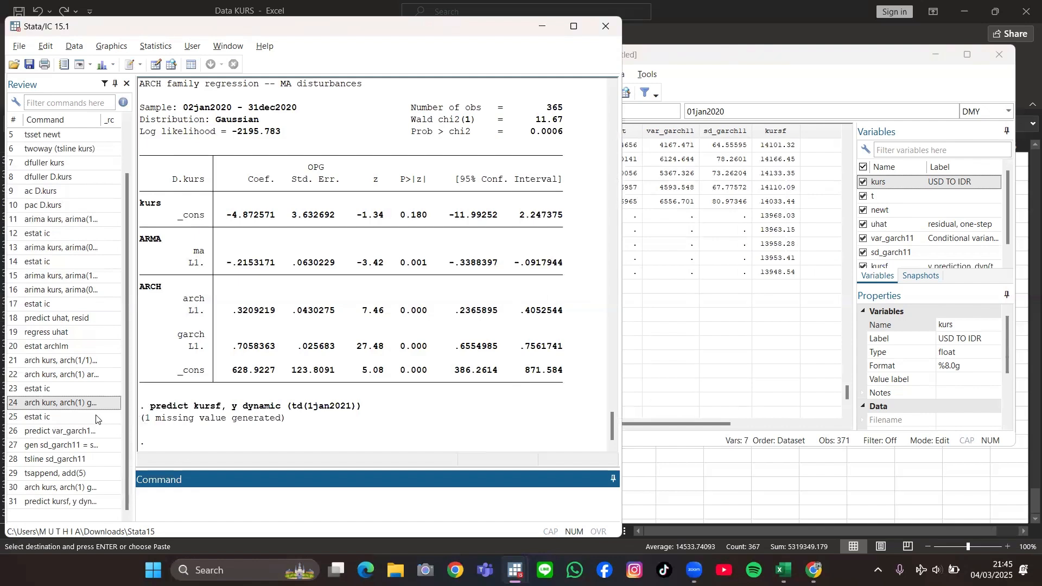
pyautogui.click(68, 501)
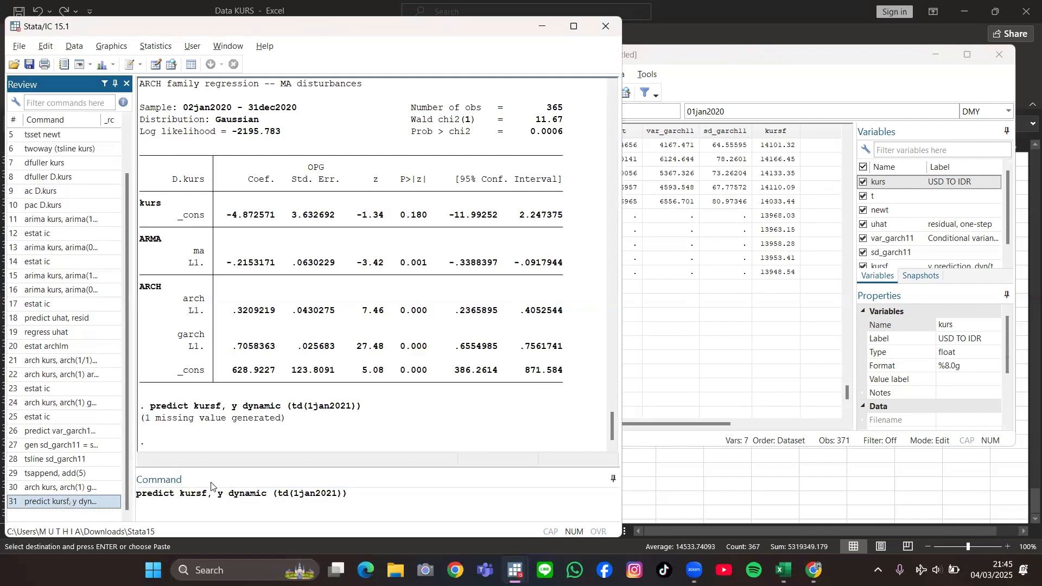
pyautogui.click(207, 495)
pyautogui.press('BackSpace')
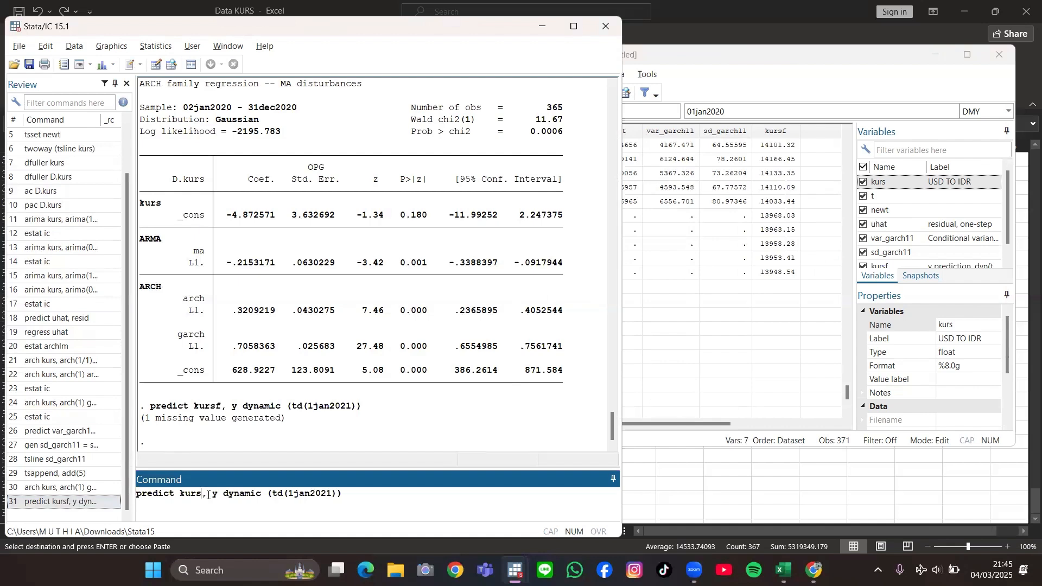
pyautogui.press('BackSpace')
pyautogui.press('BackSpace')
pyautogui.press('BackSpace')
pyautogui.press('BackSpace')
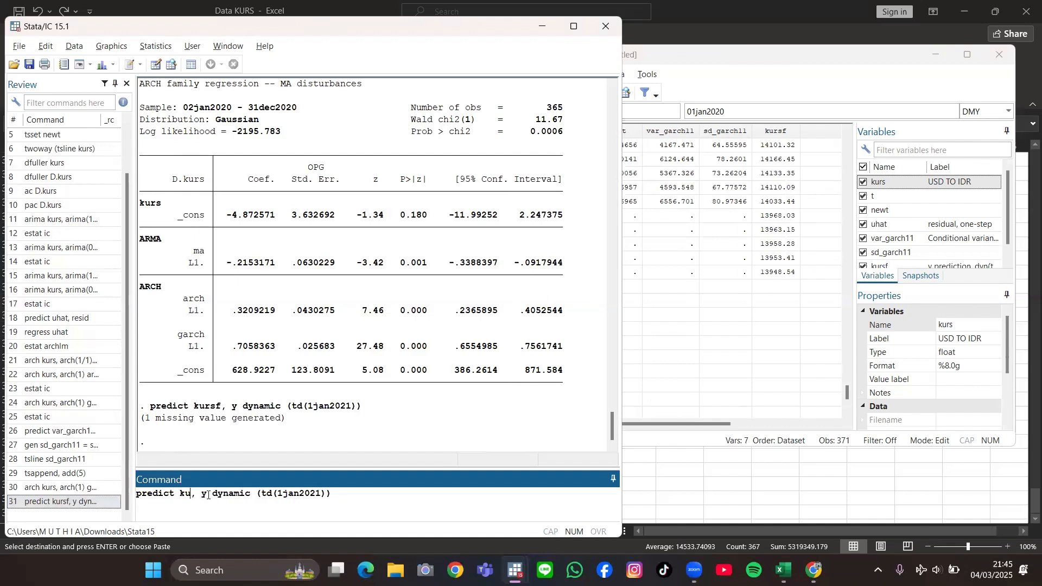
pyautogui.write('varf')
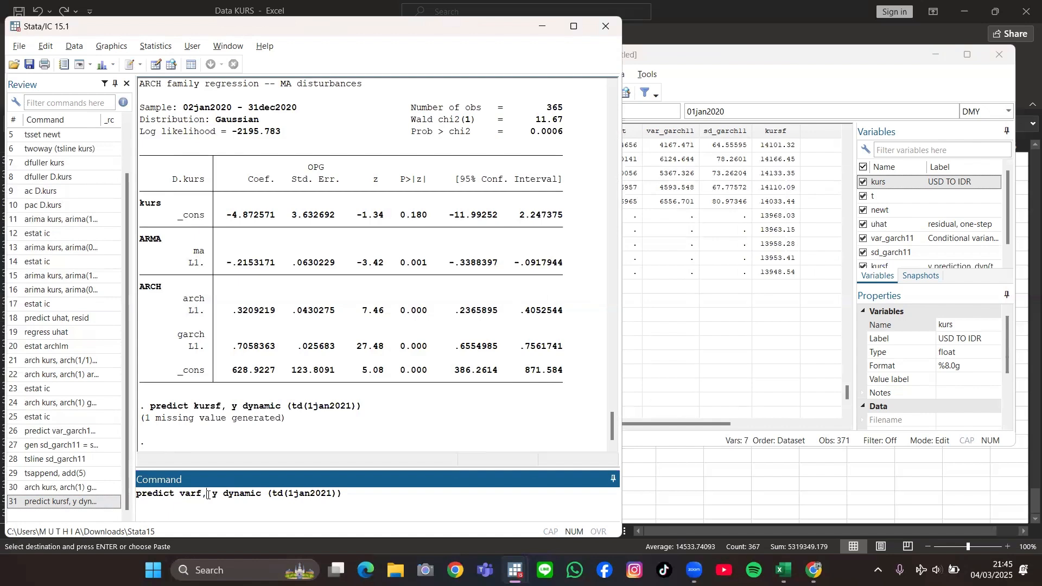
pyautogui.press('BackSpace')
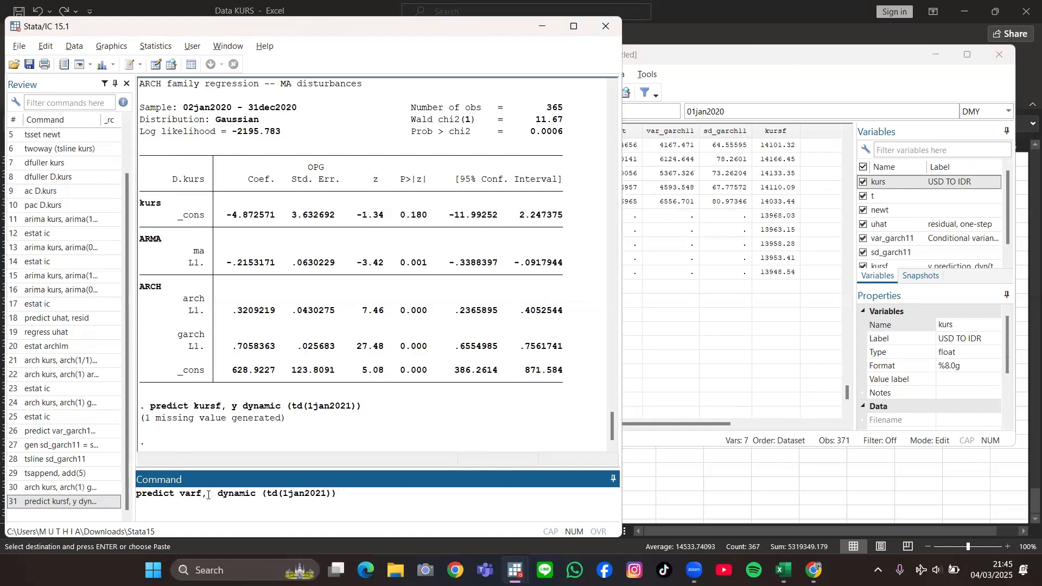
pyautogui.write('va')
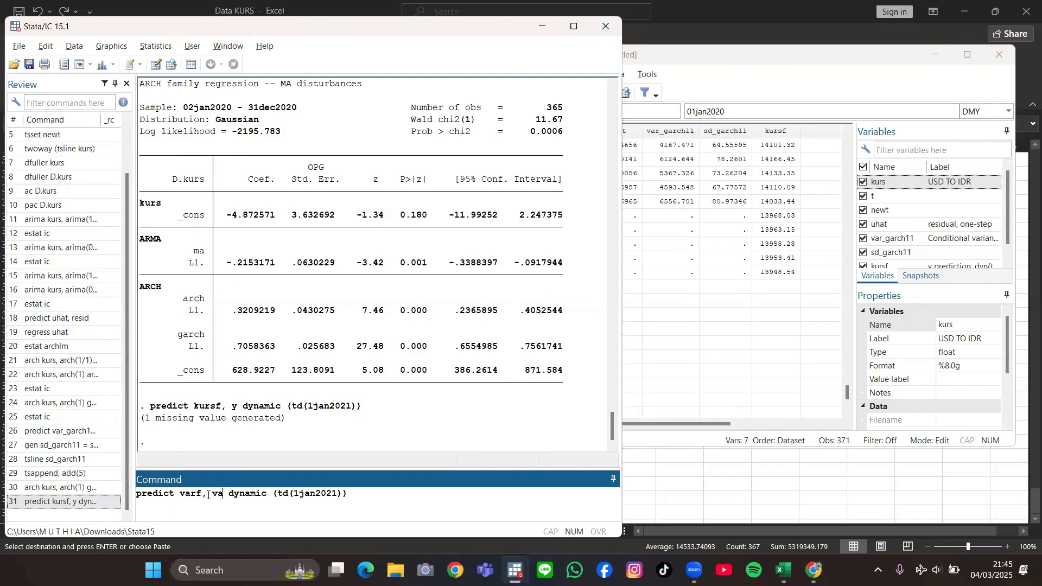
pyautogui.write('rian')
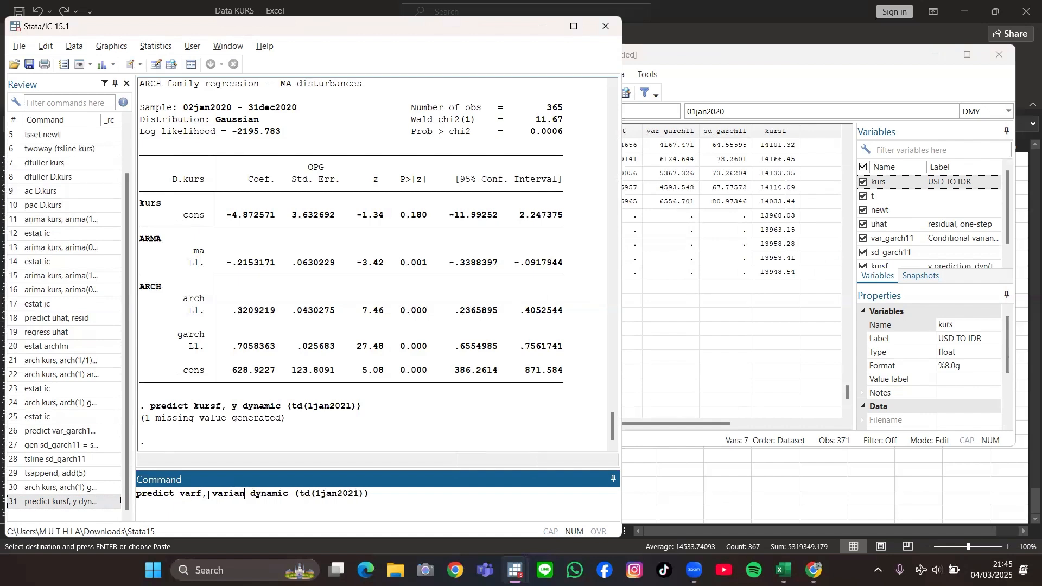
pyautogui.write('ce')
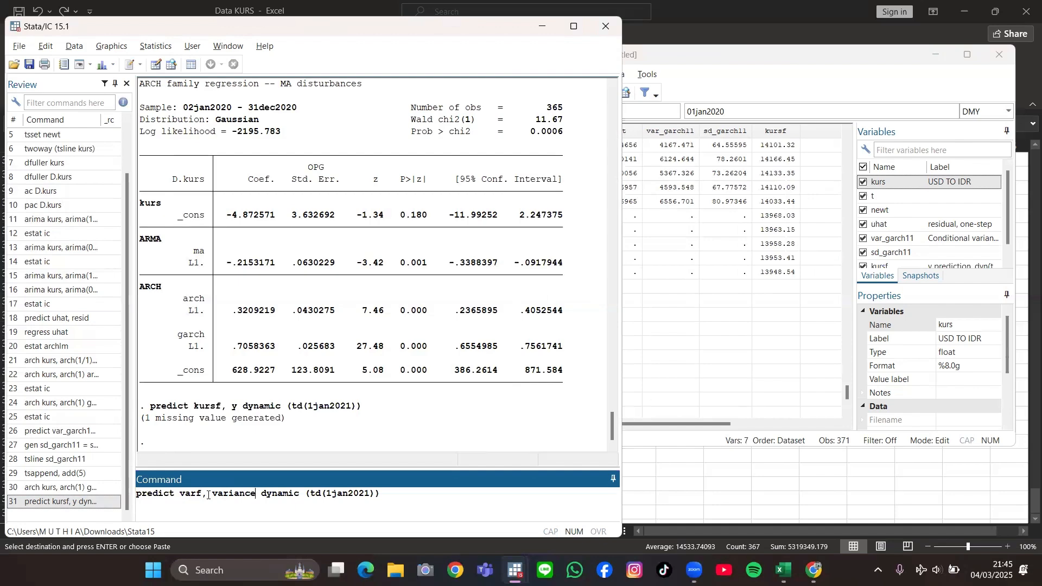
pyautogui.press('Return')
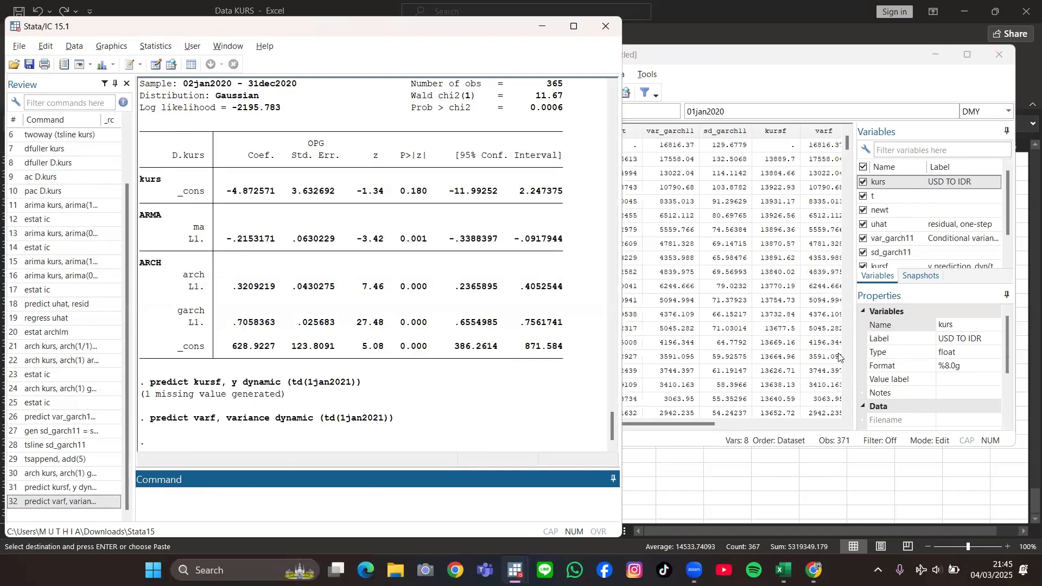
pyautogui.moveTo(708, 425); pyautogui.dragTo(680, 432)
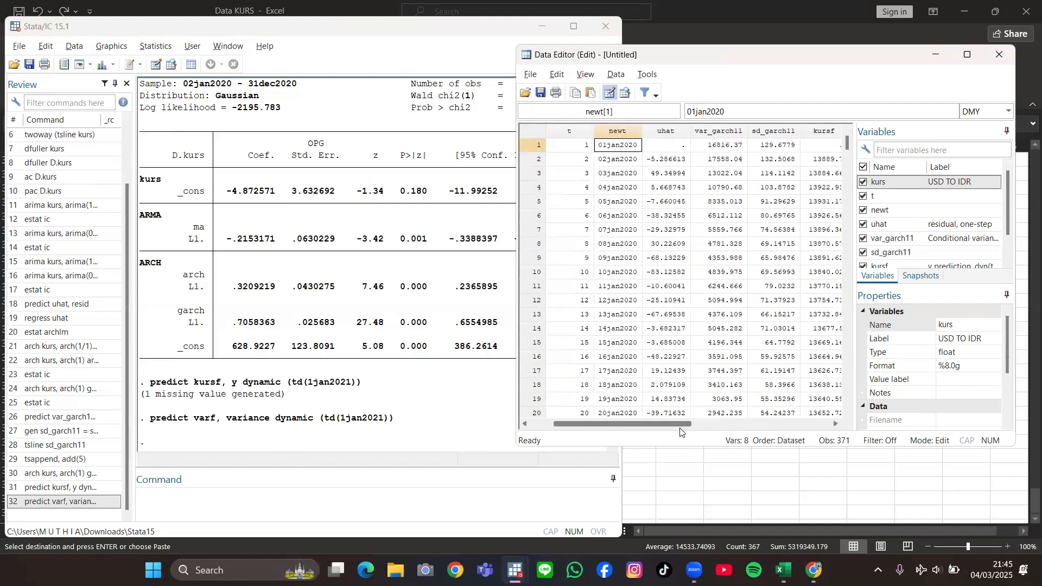
# Step: Generate the forecast standard deviation with gen sdf = sqrt(varf), and check its values for the appended rows at the end of the dataset
pyautogui.click(263, 512)
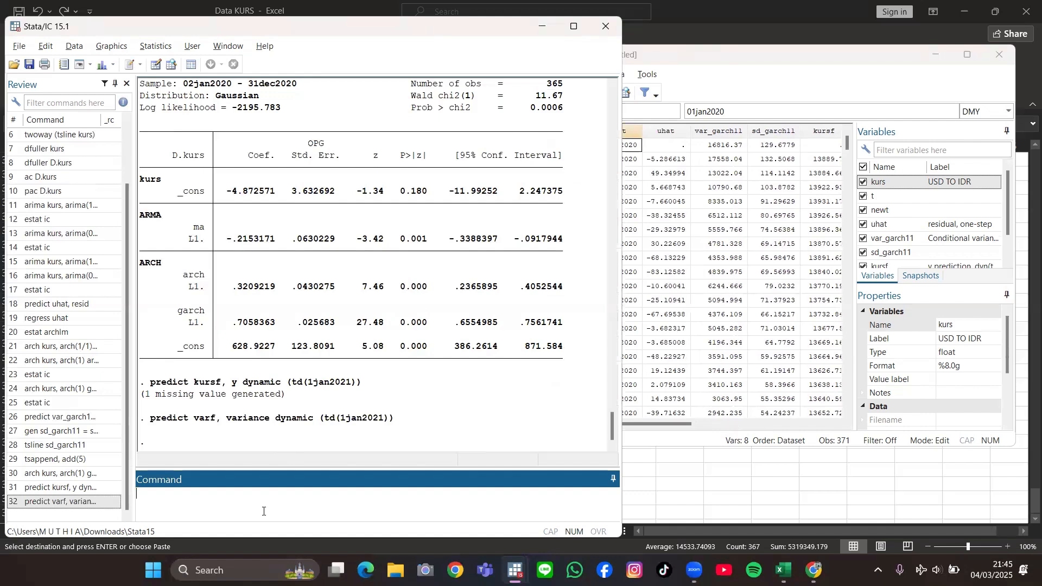
pyautogui.write('gen sdf = sqrt(varf')
pyautogui.press('Return')
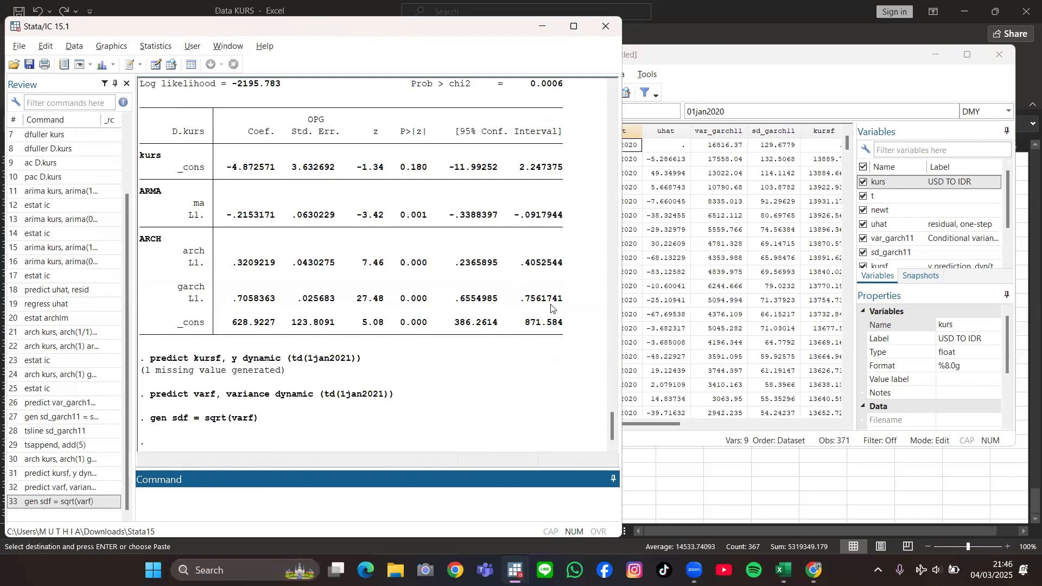
pyautogui.moveTo(669, 424); pyautogui.dragTo(758, 427)
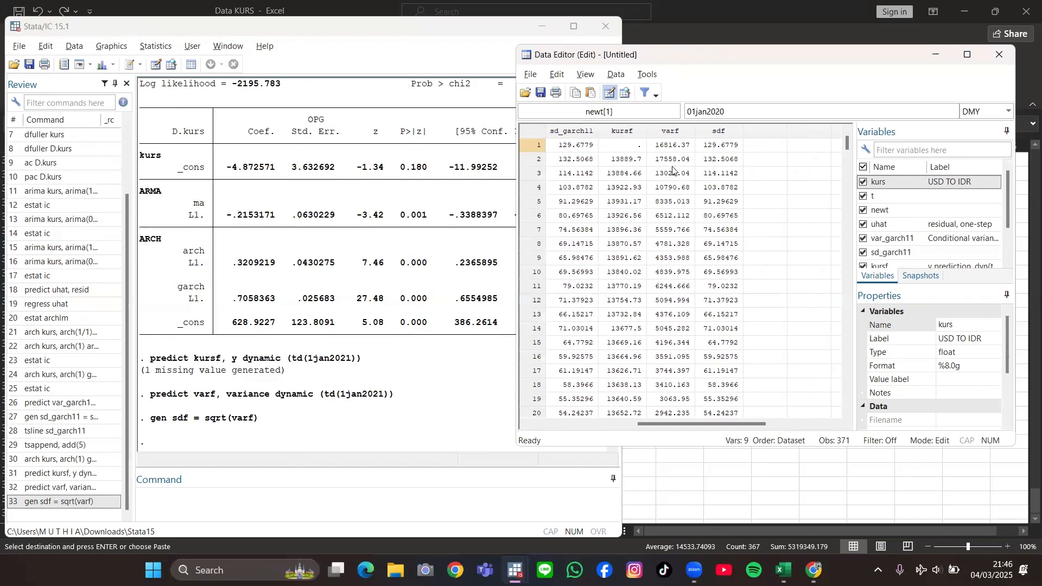
pyautogui.scroll(-3, 673, 169)
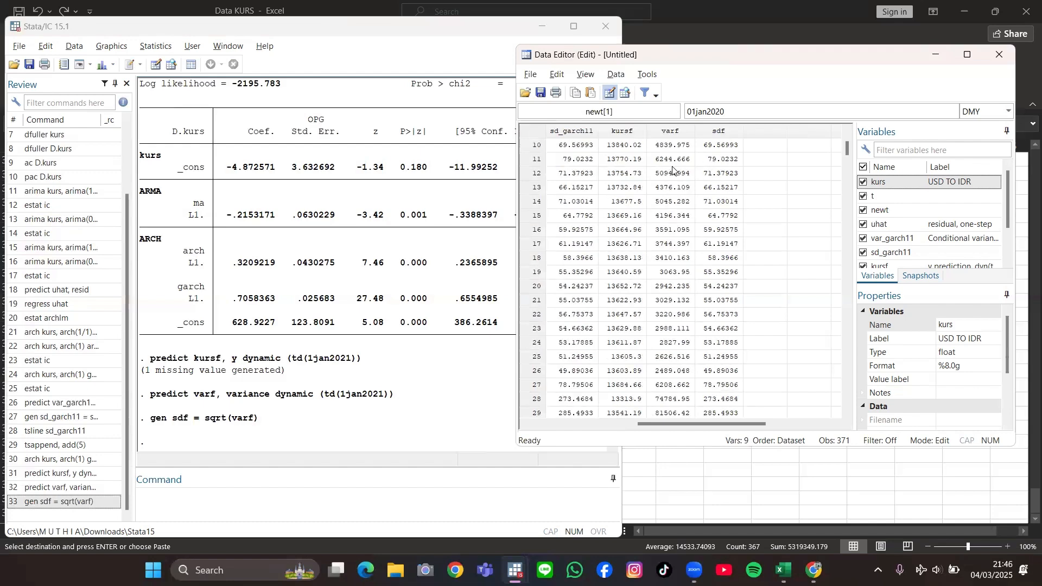
pyautogui.moveTo(850, 157); pyautogui.dragTo(847, 389)
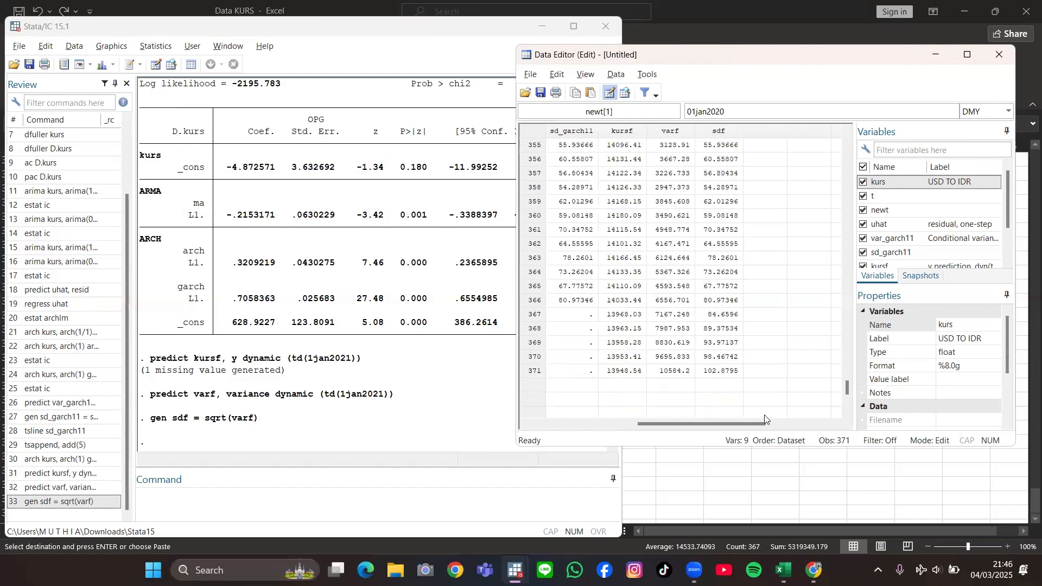
pyautogui.moveTo(716, 425); pyautogui.dragTo(694, 428)
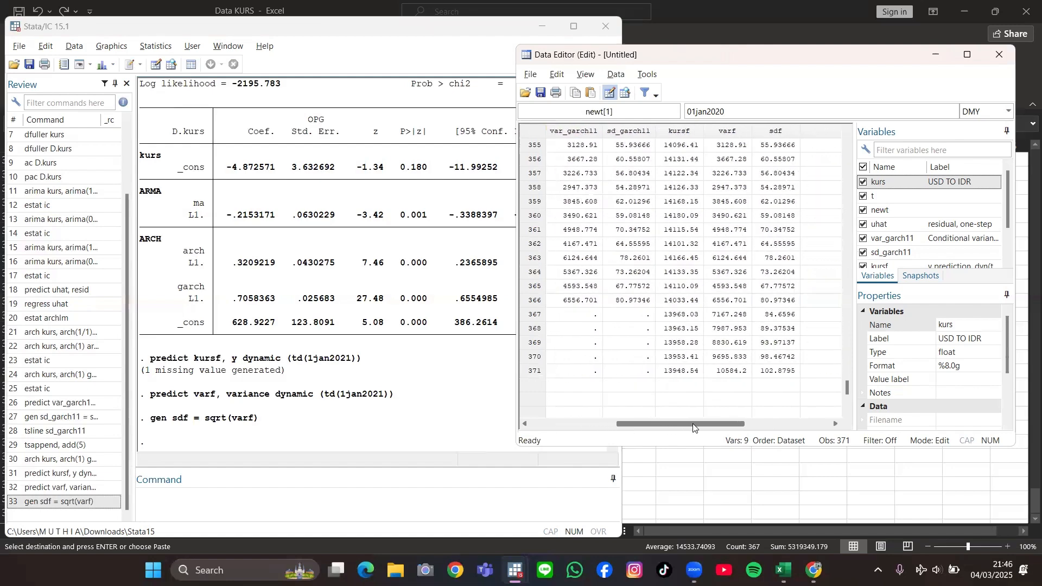